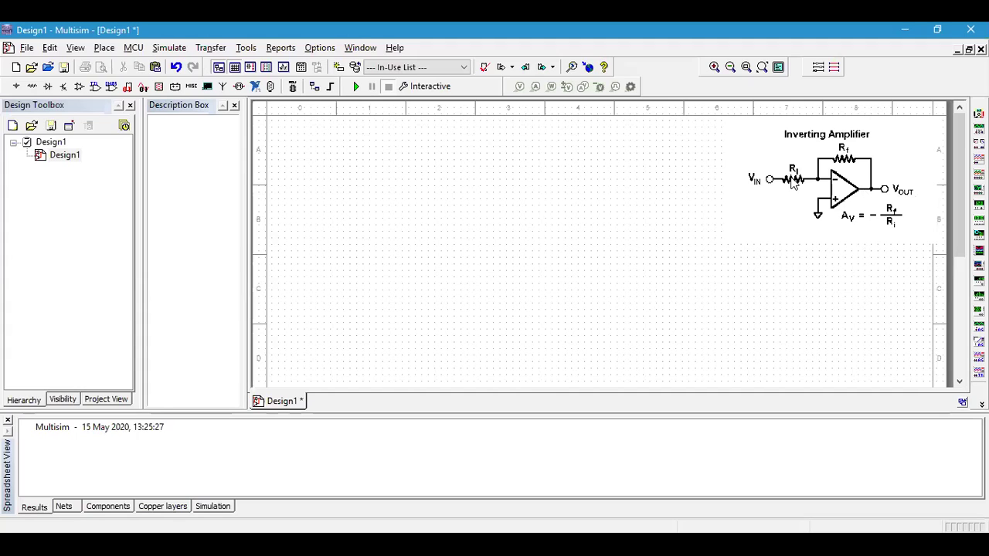
Step: Open the Place Component browser and filter it to the OPAMP family
right_click(516, 221)
mouse_move(585, 53)
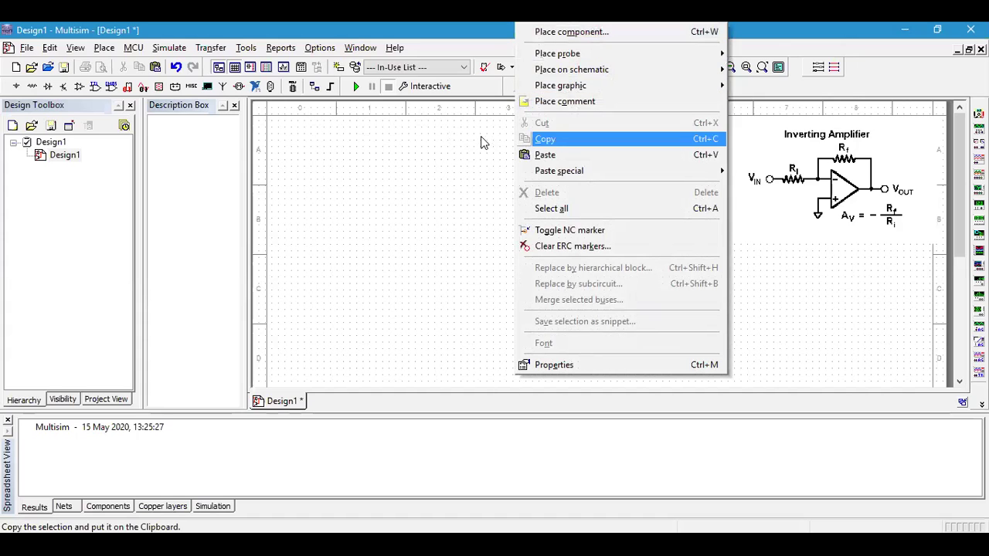
right_click(272, 269)
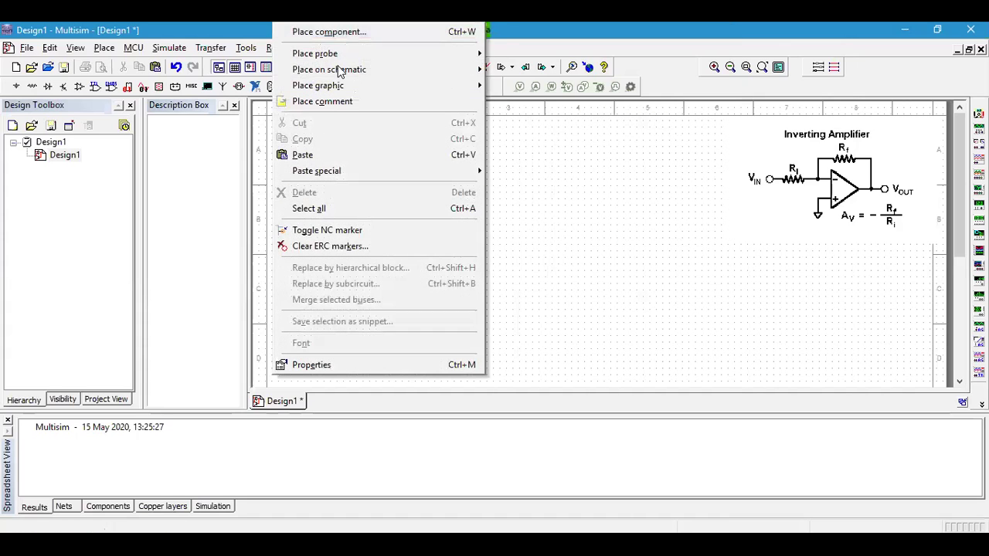
left_click(329, 31)
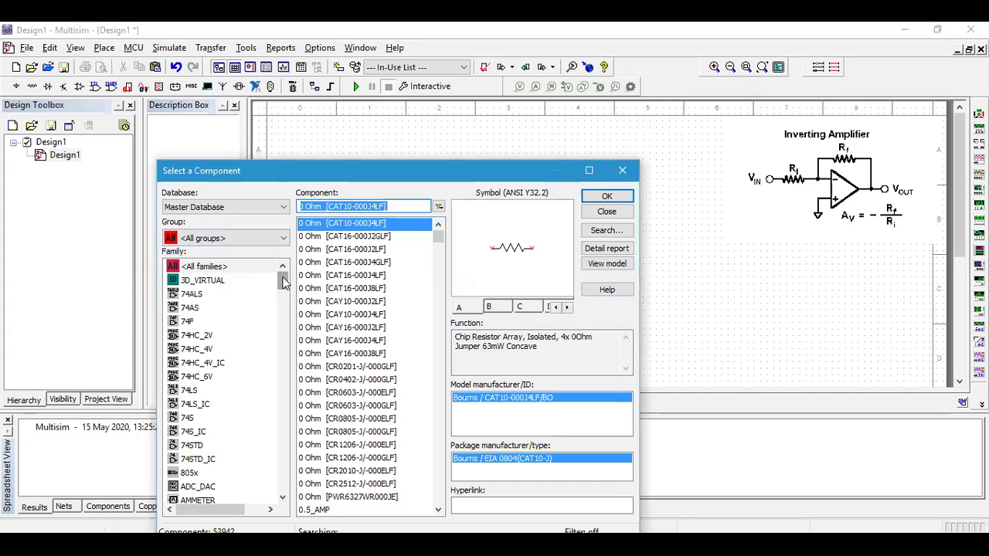
left_click_drag(282, 283, 283, 396)
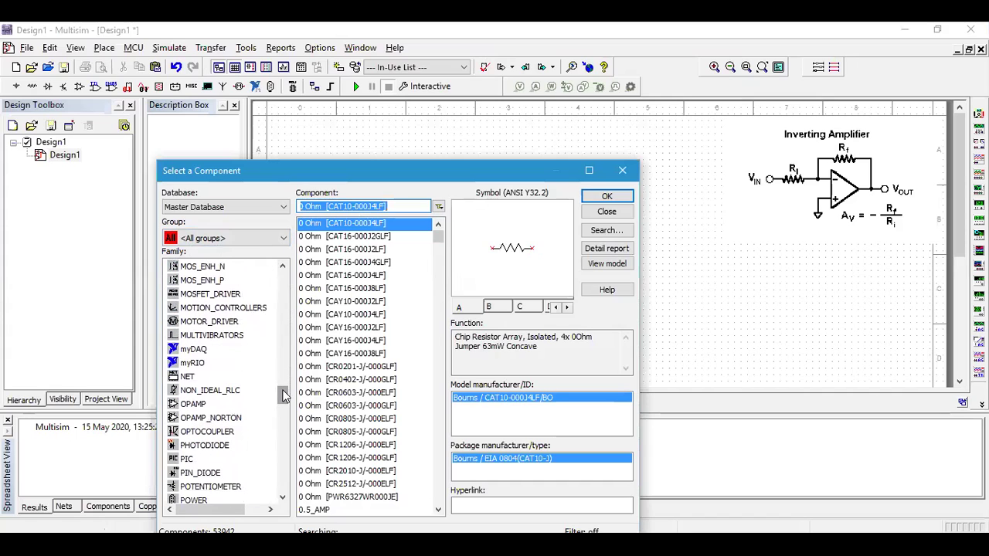
left_click(194, 404)
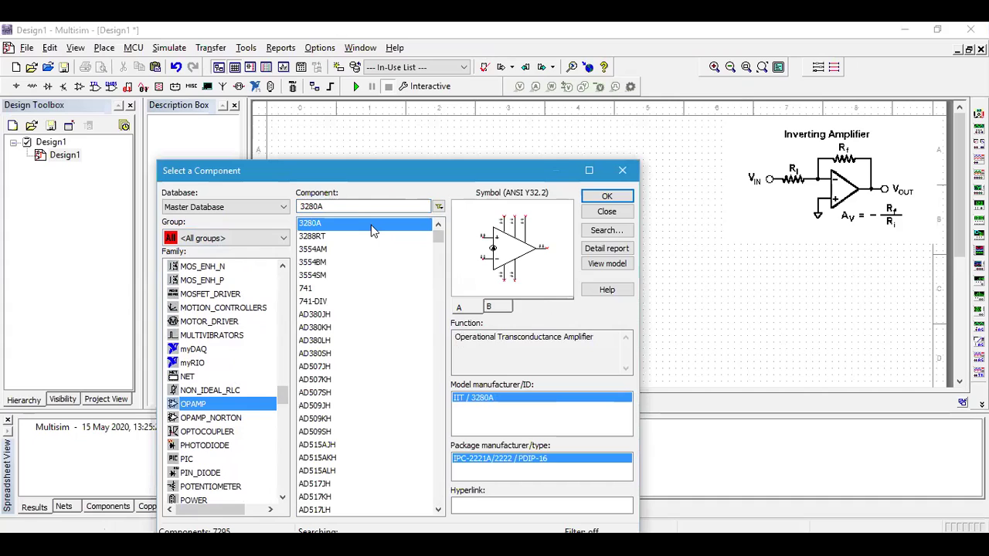
Step: Replace the part name with 741 and place it as U1 near the sheet centre
left_click(349, 207)
left_click(339, 206)
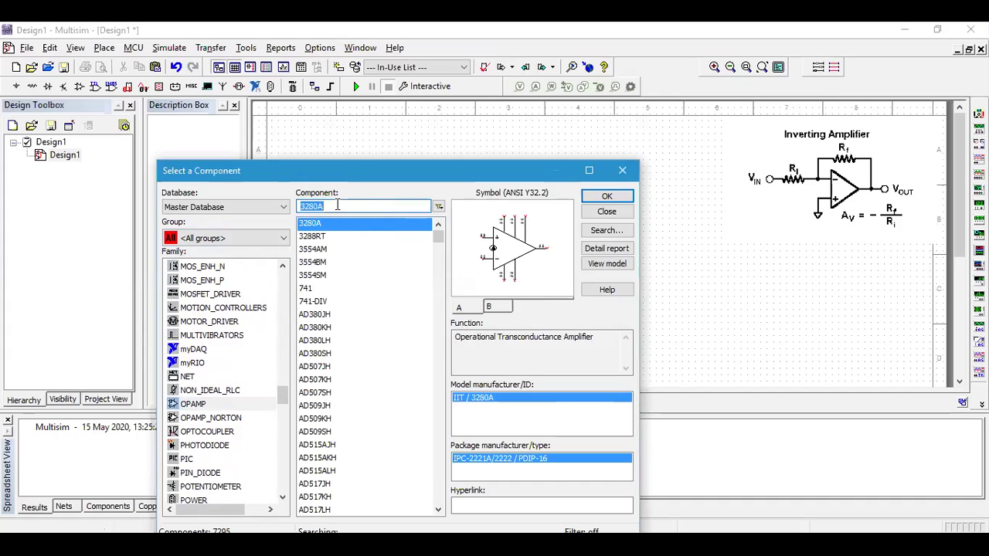
double_click(337, 204)
type("741")
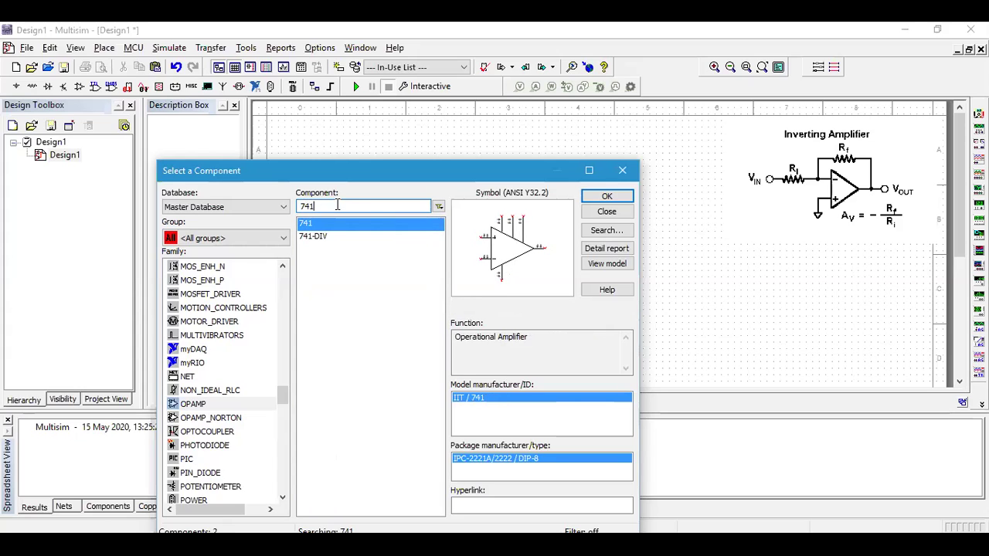
left_click(606, 197)
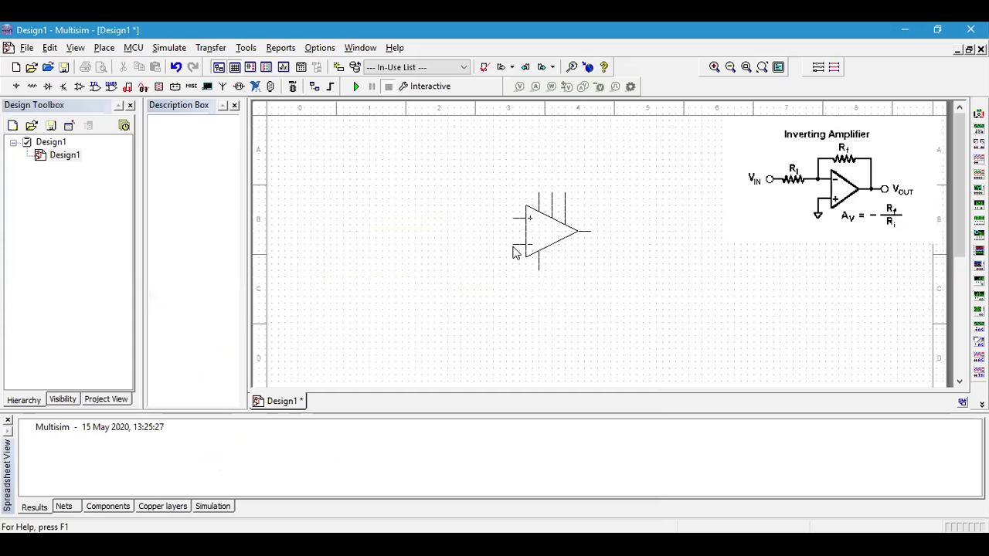
left_click(514, 253)
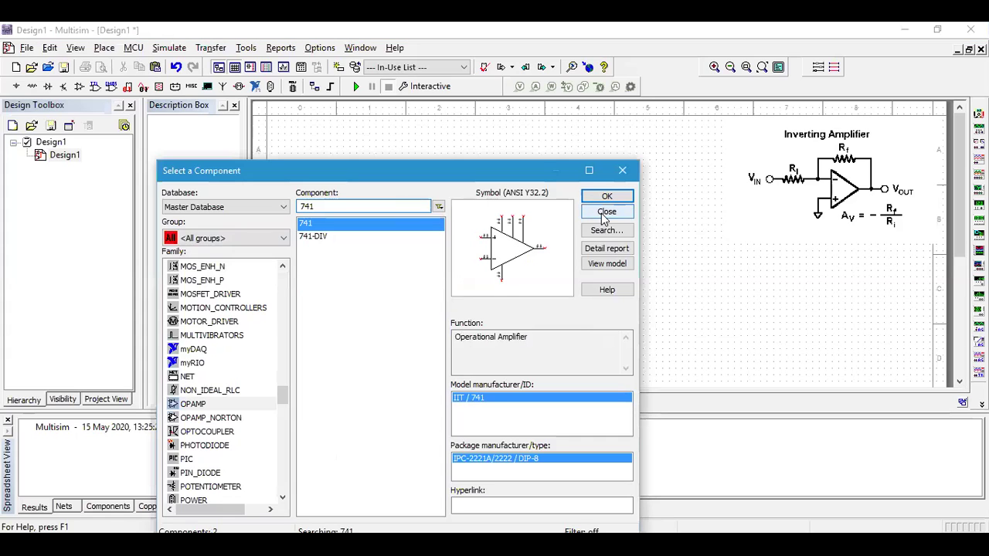
left_click(606, 212)
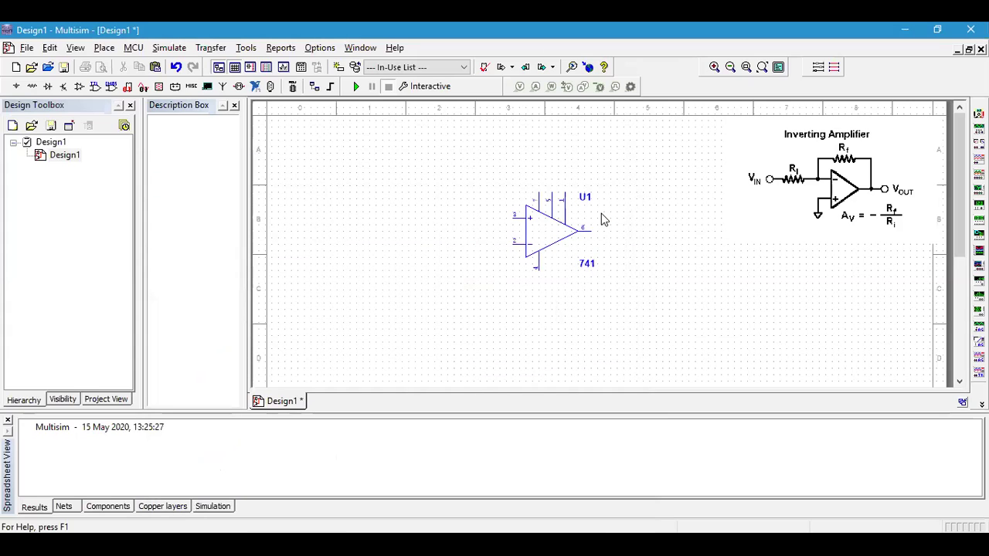
Step: Place two 1k resistors from the Basic RESISTOR family, R1 left of U1 and R2 below it
right_click(286, 321)
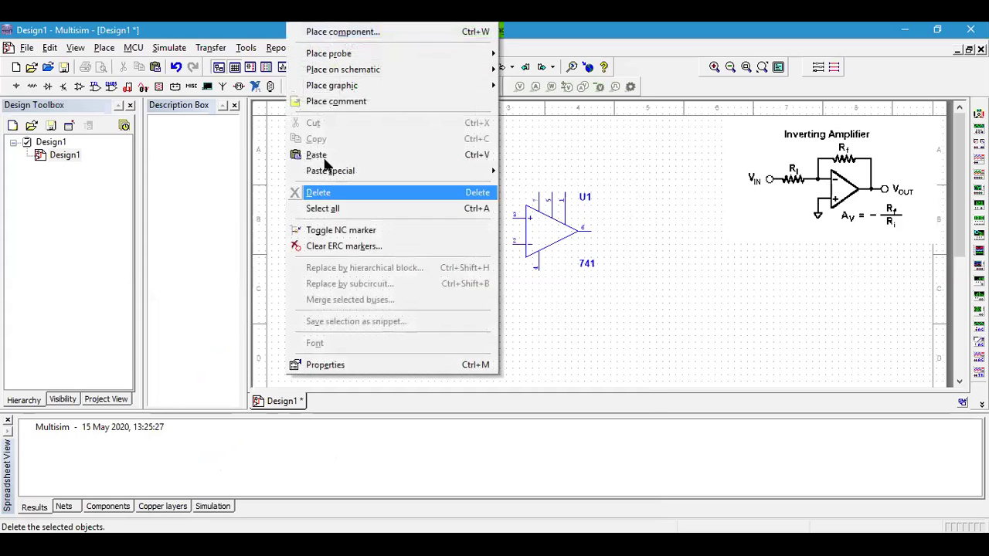
left_click(325, 34)
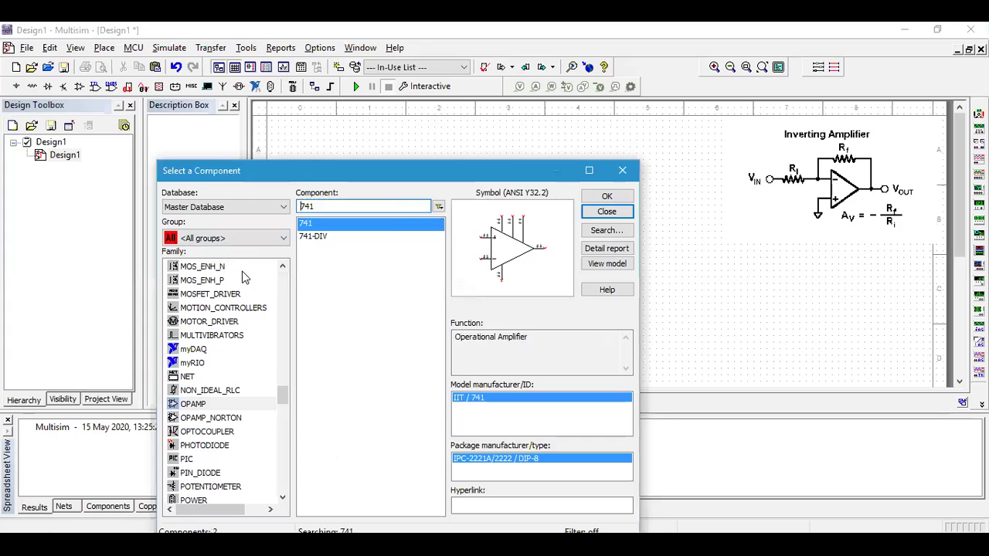
left_click(272, 246)
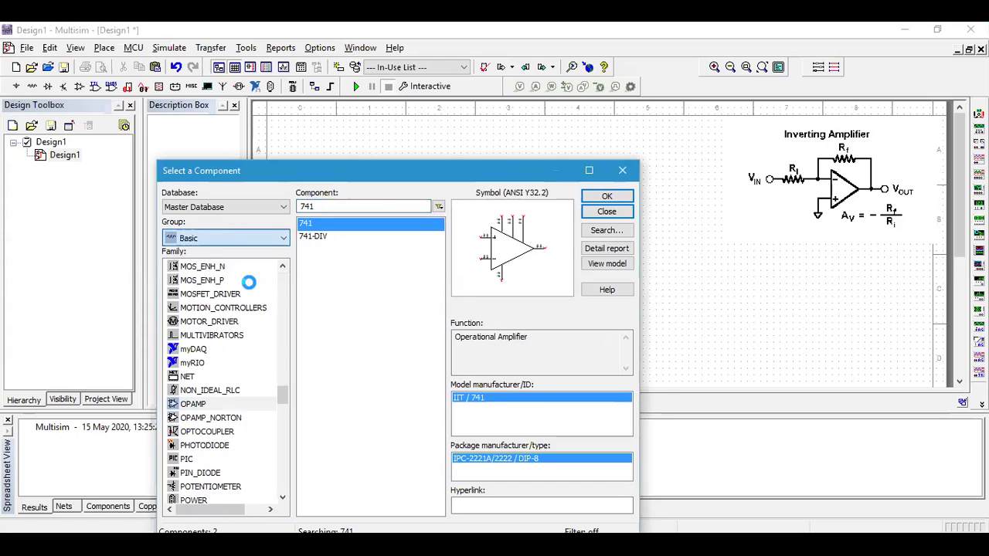
scroll(276, 354, "down", 2)
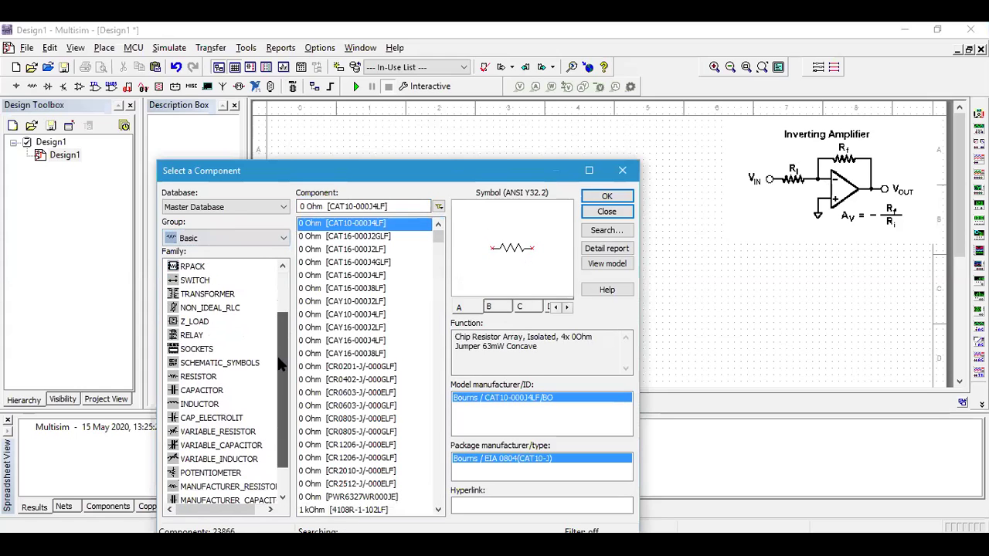
left_click(198, 376)
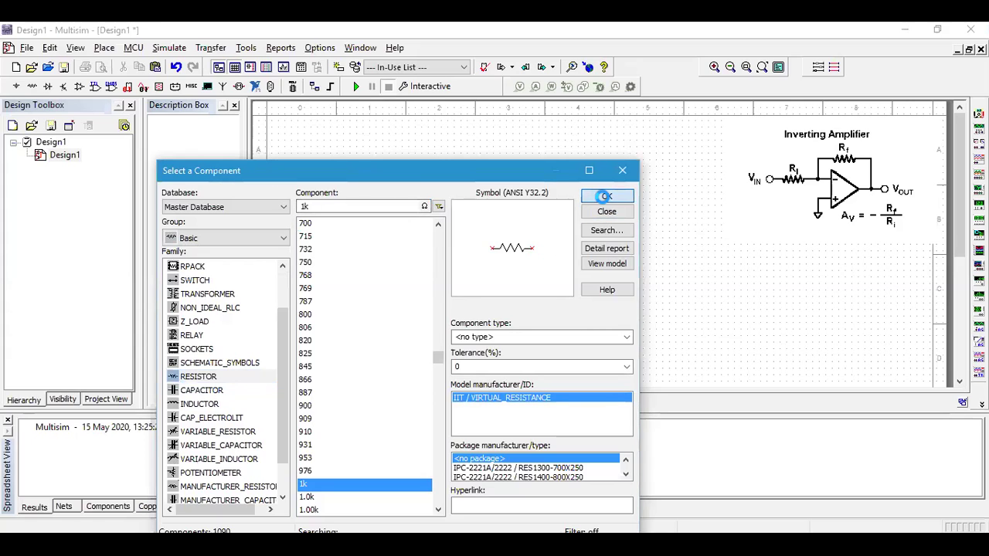
left_click(607, 196)
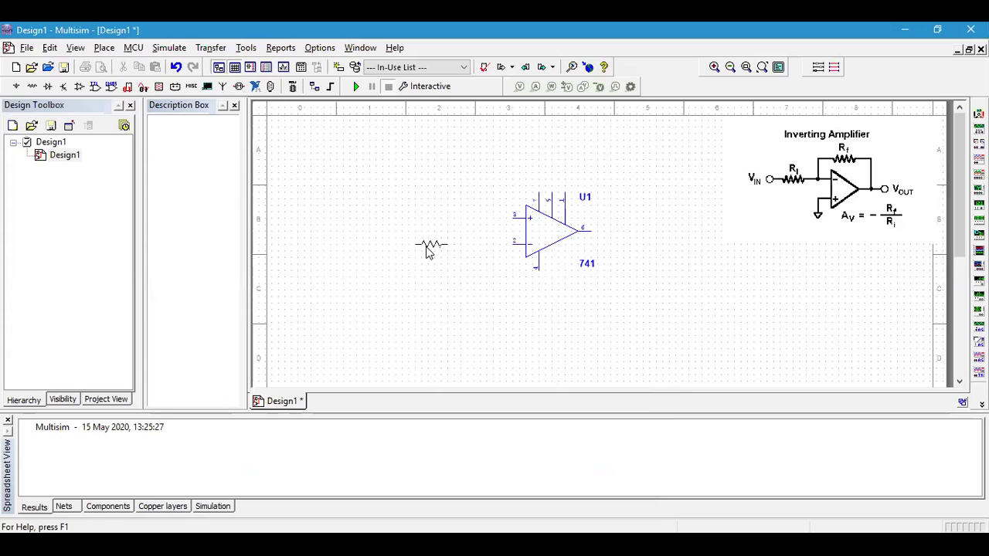
left_click(420, 249)
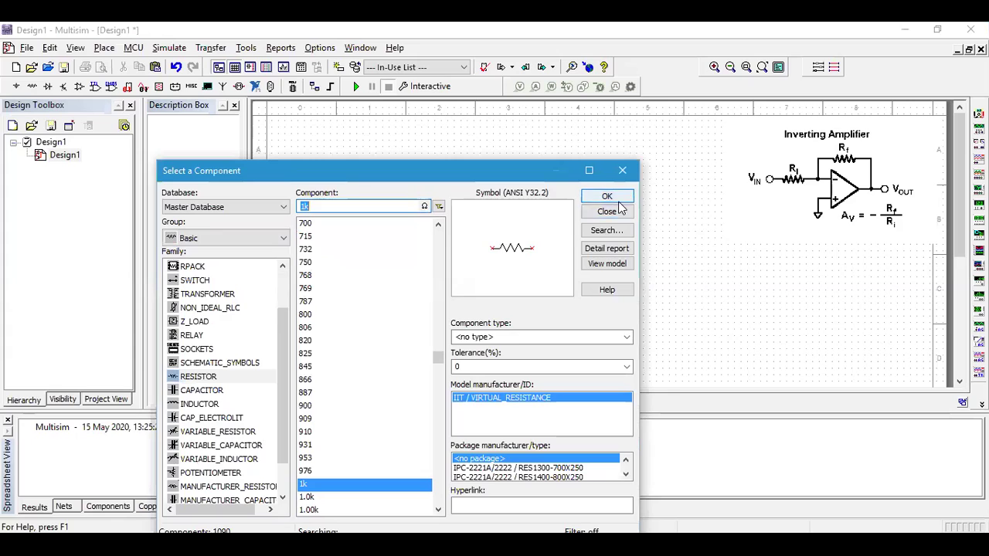
left_click(608, 193)
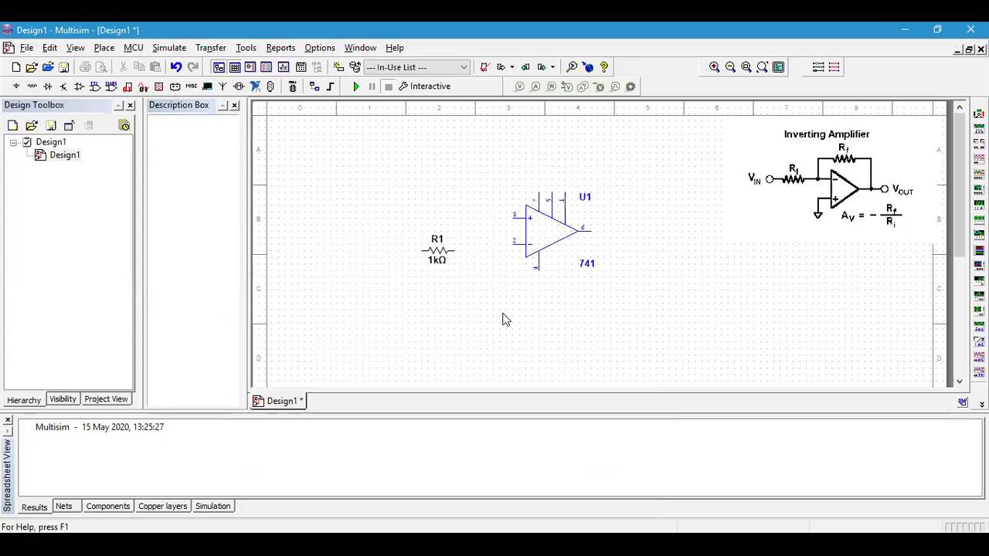
left_click(503, 317)
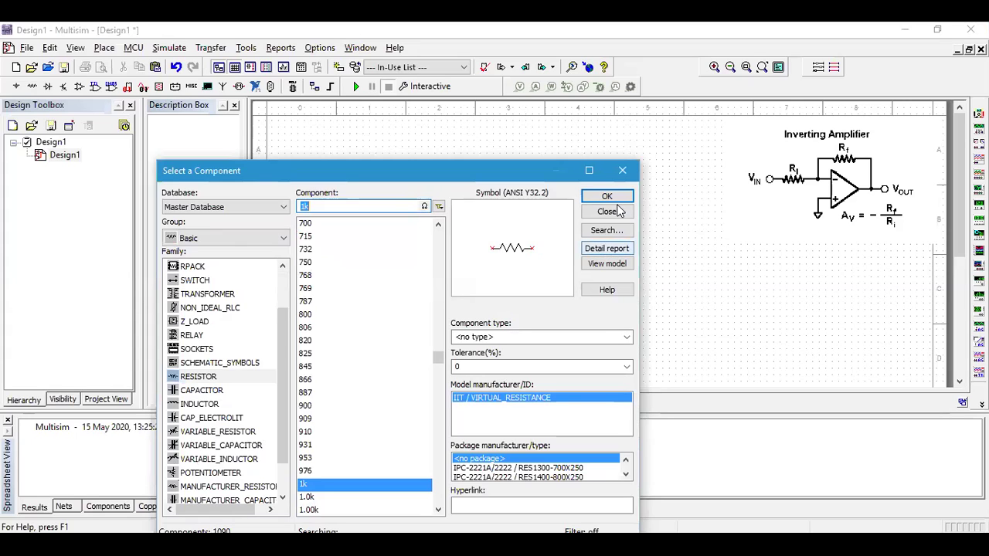
left_click(608, 212)
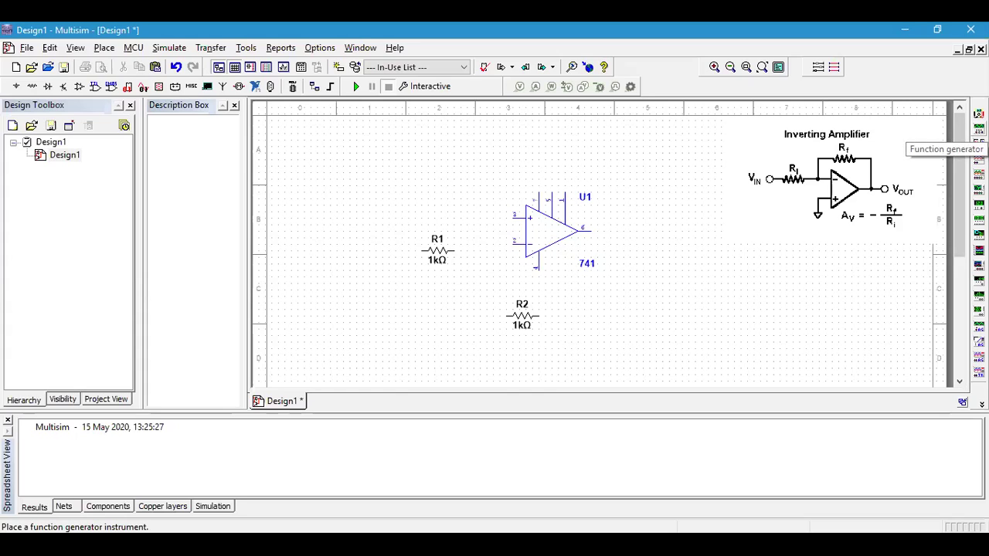
Step: Place the function generator XFG1 lower on the sheet, undoing an accidental label move
left_click(979, 129)
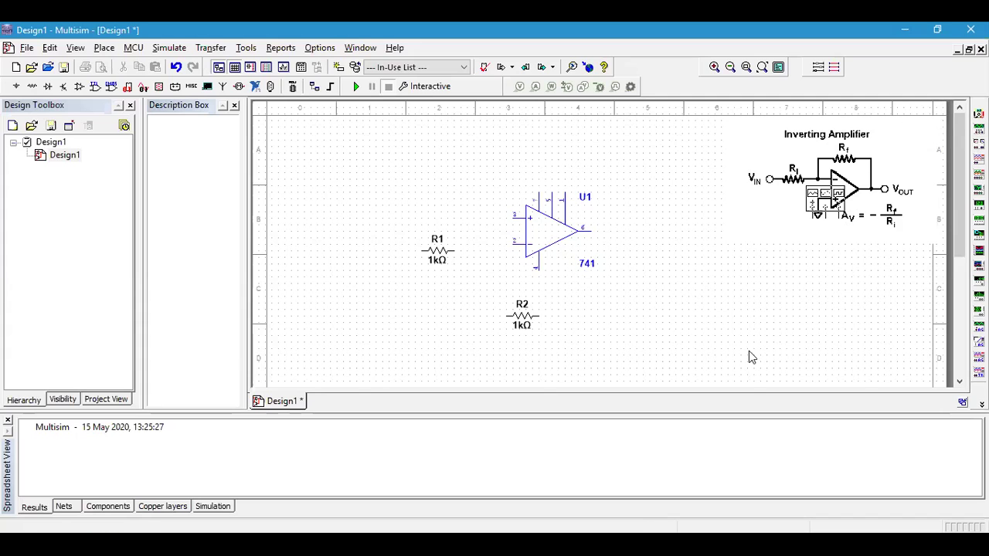
scroll(773, 309, "down", 3)
left_click(815, 251)
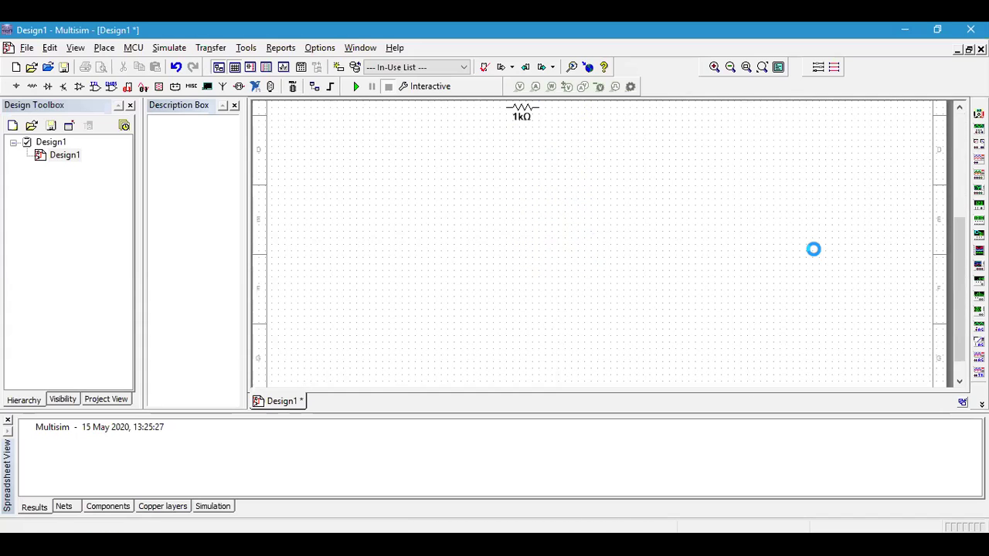
left_click_drag(959, 249, 959, 170)
scroll(825, 364, "down", 2)
left_click_drag(825, 315, 630, 241)
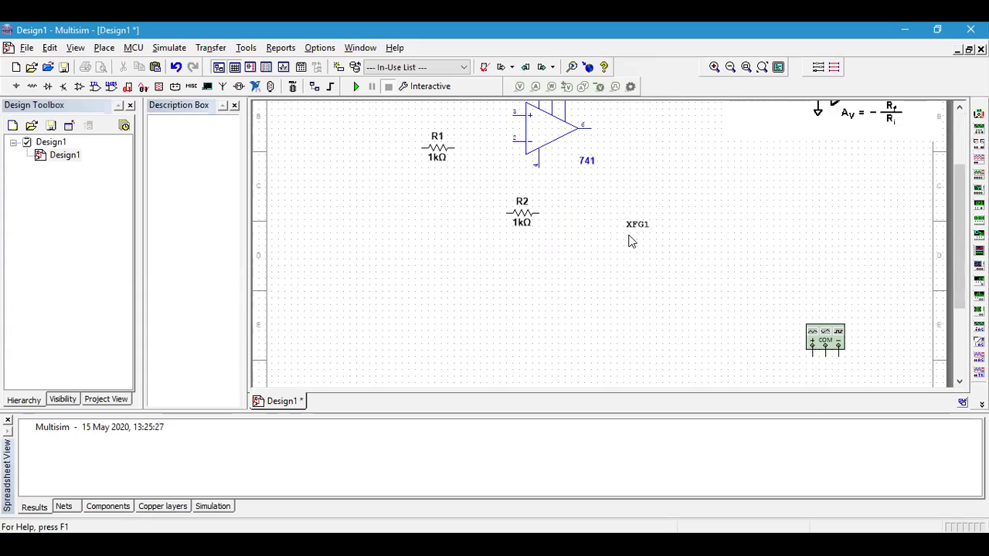
left_click(50, 48)
left_click(54, 63)
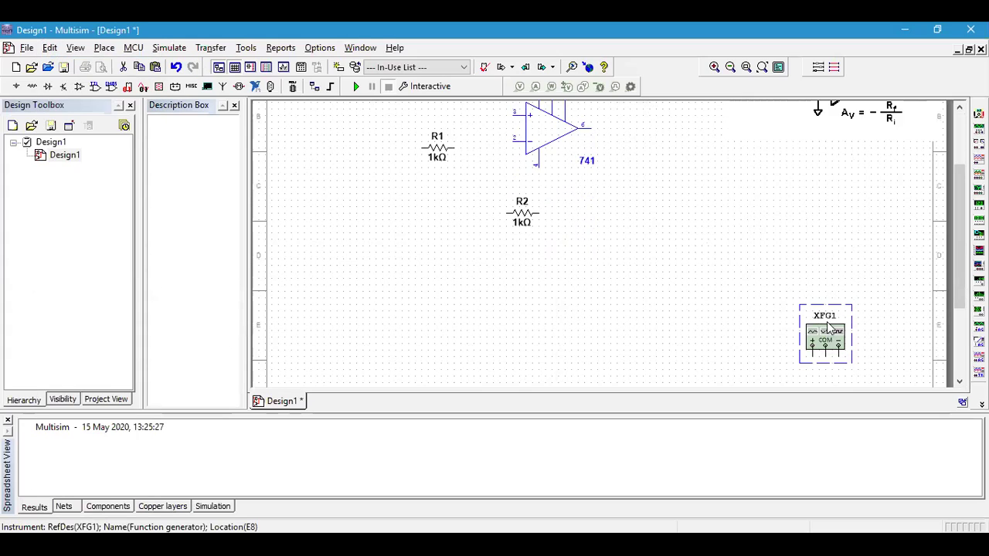
Step: Move XFG1 to the sheet's left, near resistors R1 and R2
left_click_drag(822, 324, 388, 260)
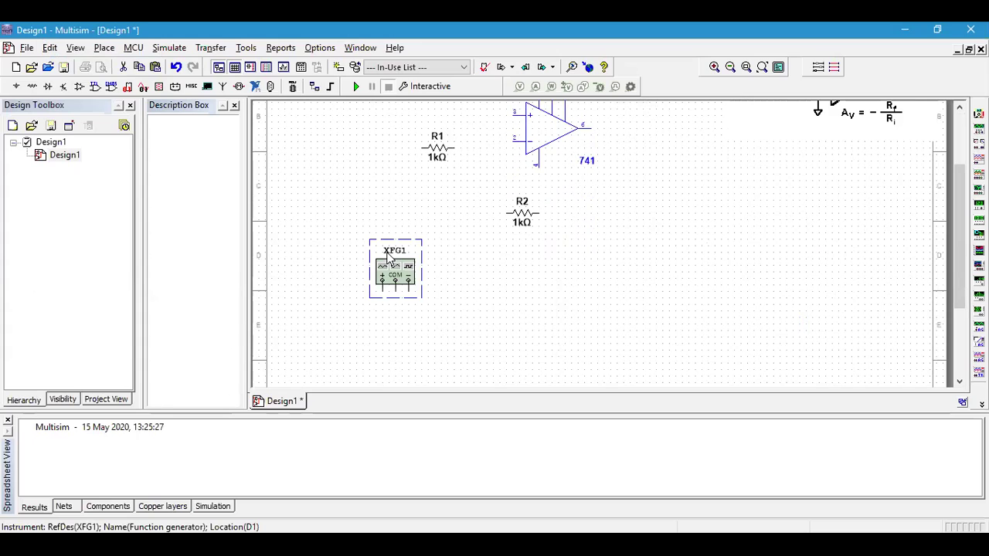
left_click_drag(959, 255, 959, 204)
left_click(395, 354)
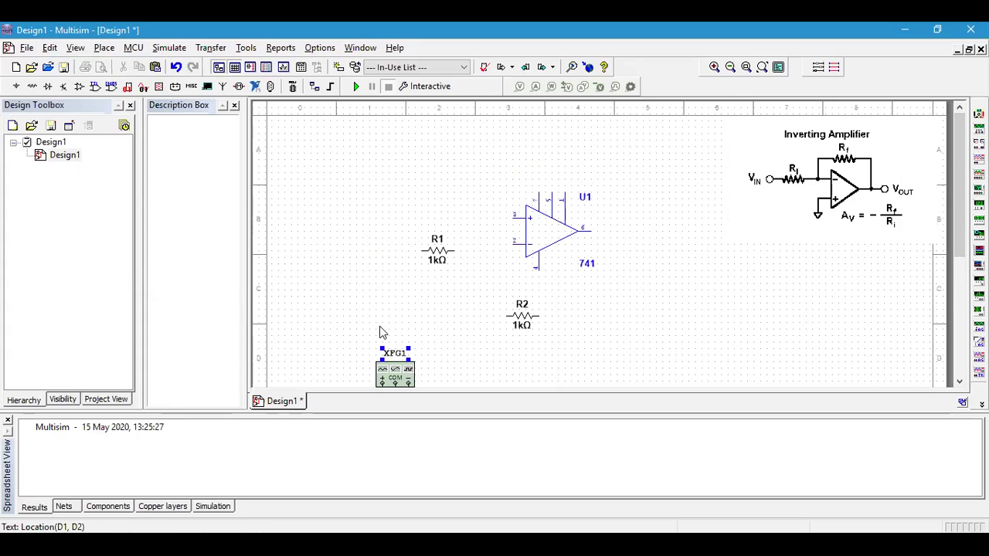
left_click_drag(396, 370, 356, 186)
left_click(348, 248)
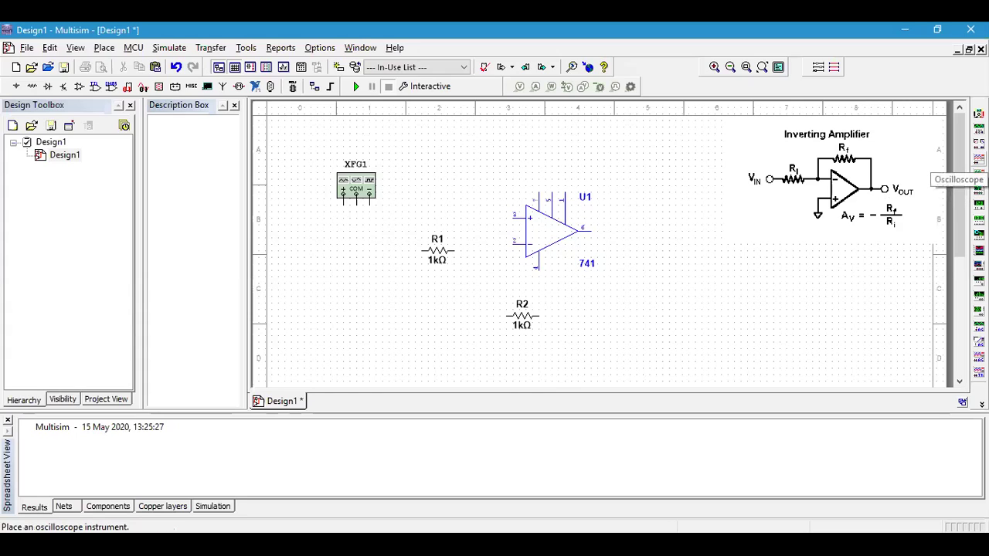
Step: Drop oscilloscope XSC1 above the circuit and wire XFG1 + through R1 to U1's inverting input
left_click(979, 157)
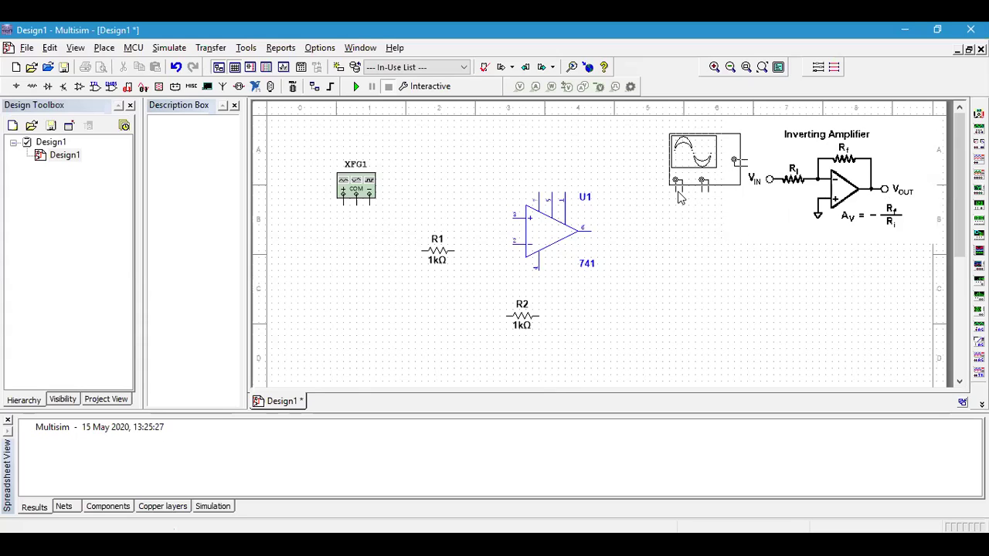
left_click(650, 190)
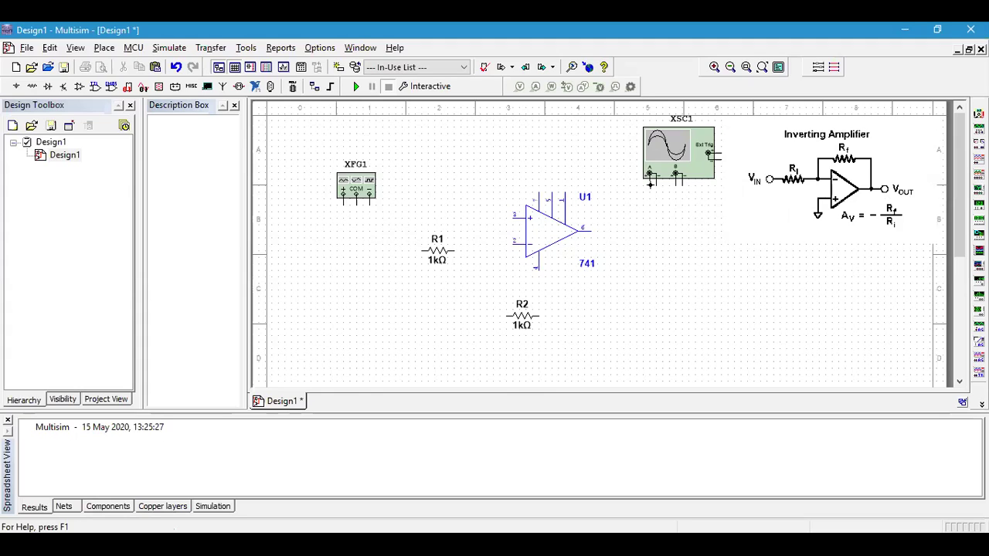
left_click(343, 204)
left_click(420, 251)
left_click(456, 249)
left_click(513, 243)
Step: Place a GROUND symbol from the Sources group just above the 741 op-amp
right_click(316, 319)
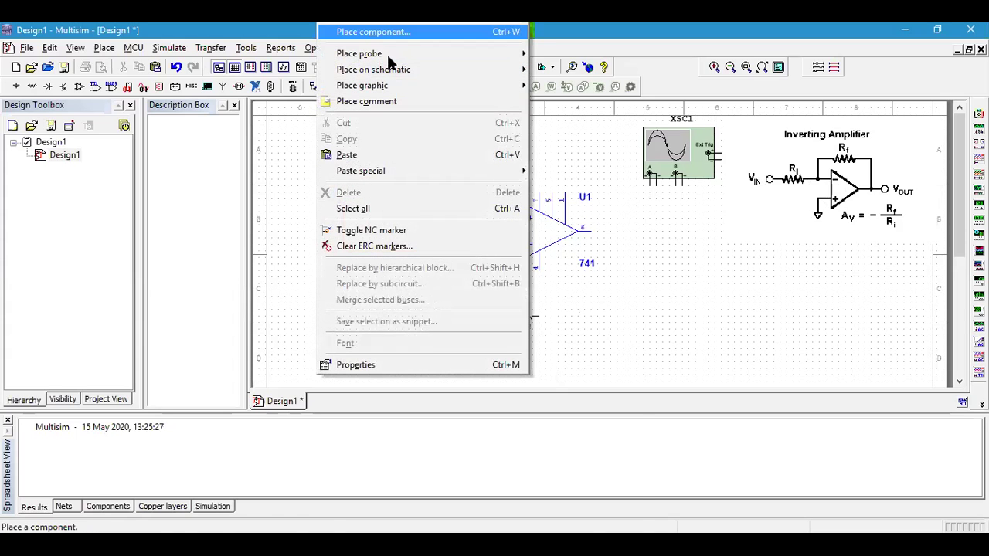
left_click(374, 32)
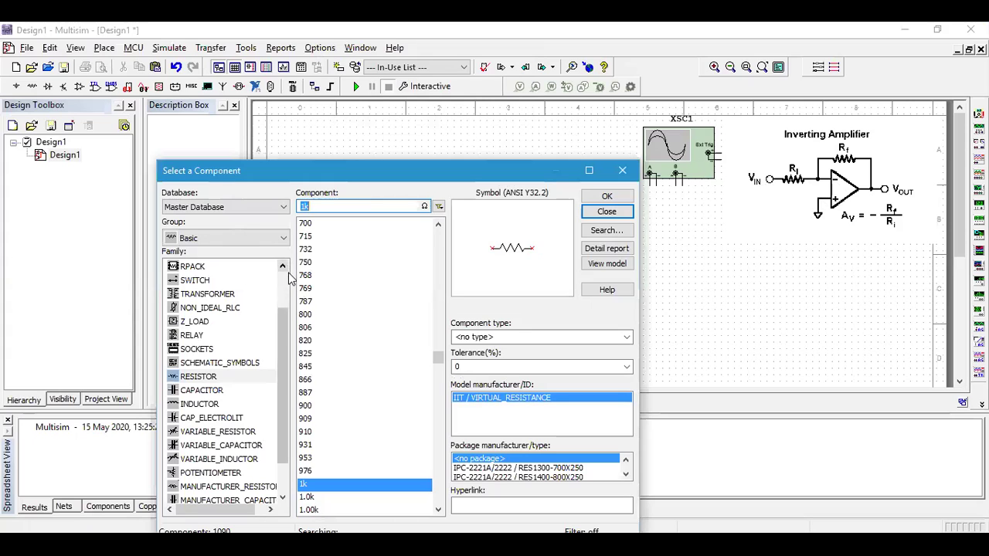
scroll(286, 282, "up", 2)
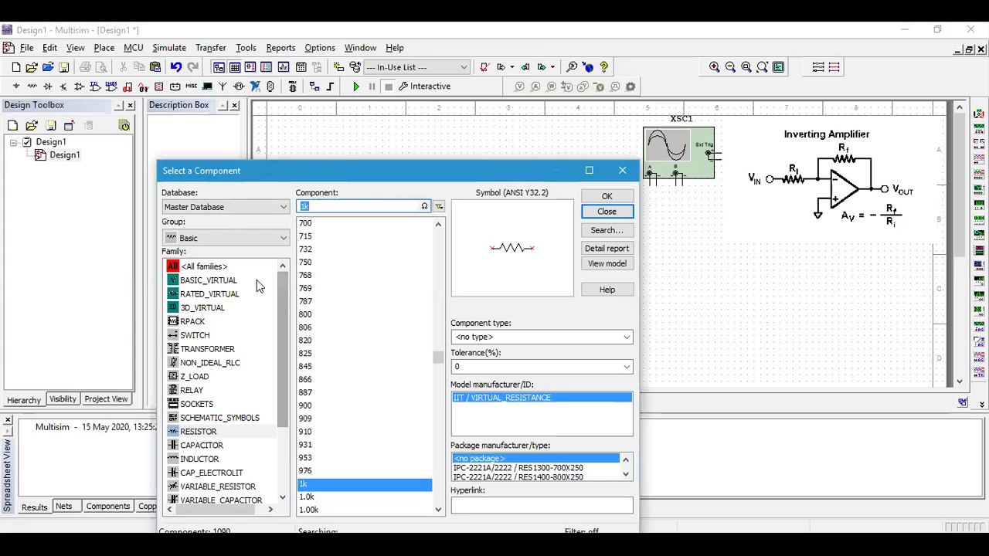
left_click(281, 240)
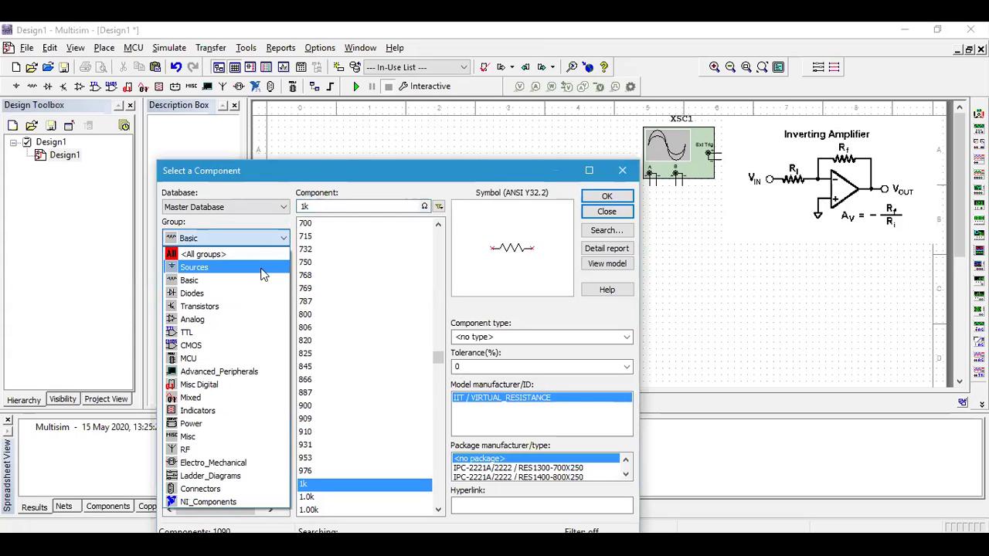
left_click(262, 267)
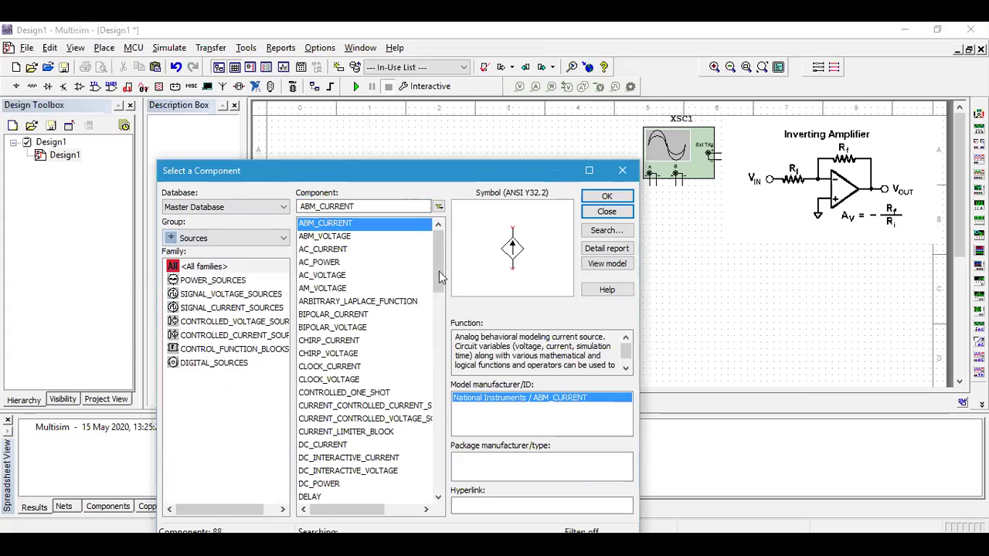
left_click_drag(442, 273, 434, 316)
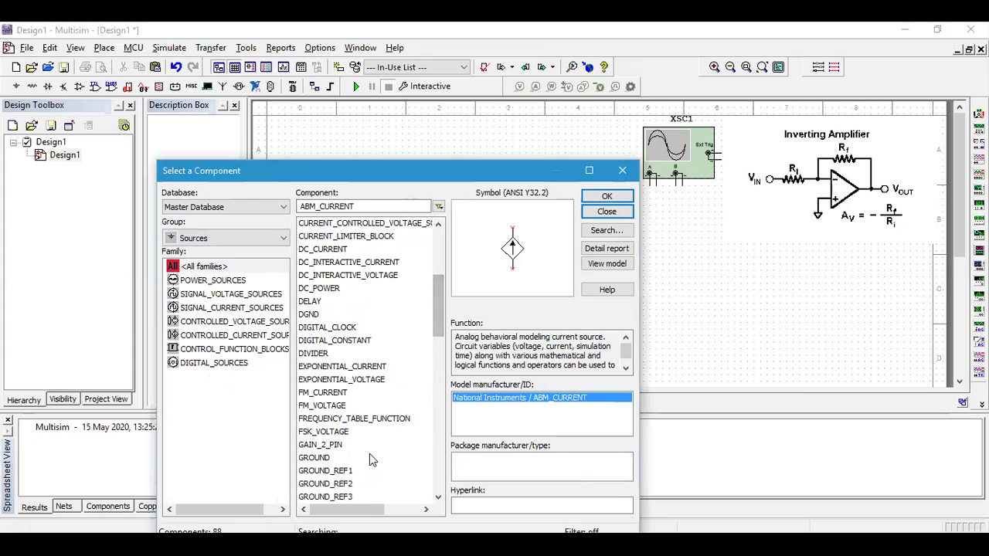
left_click(328, 458)
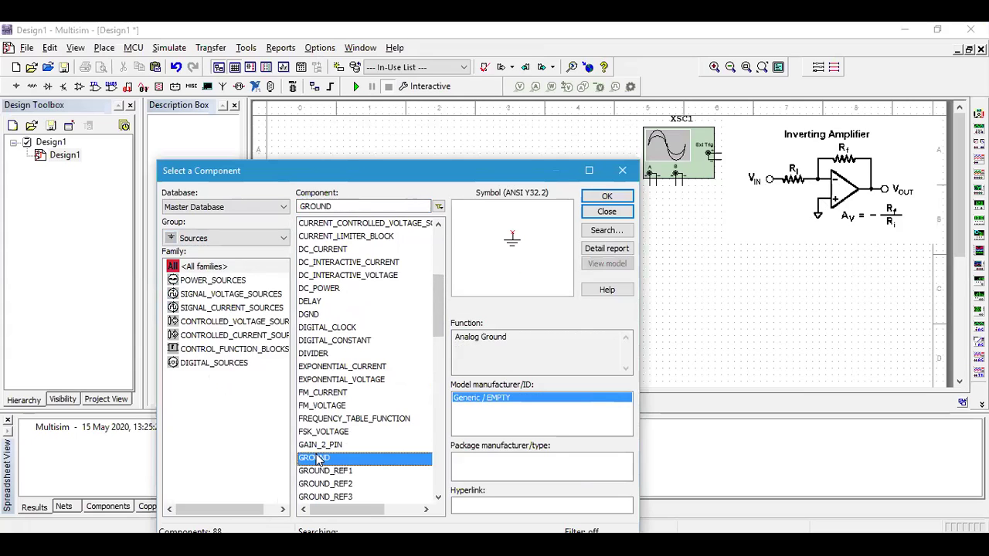
left_click(609, 197)
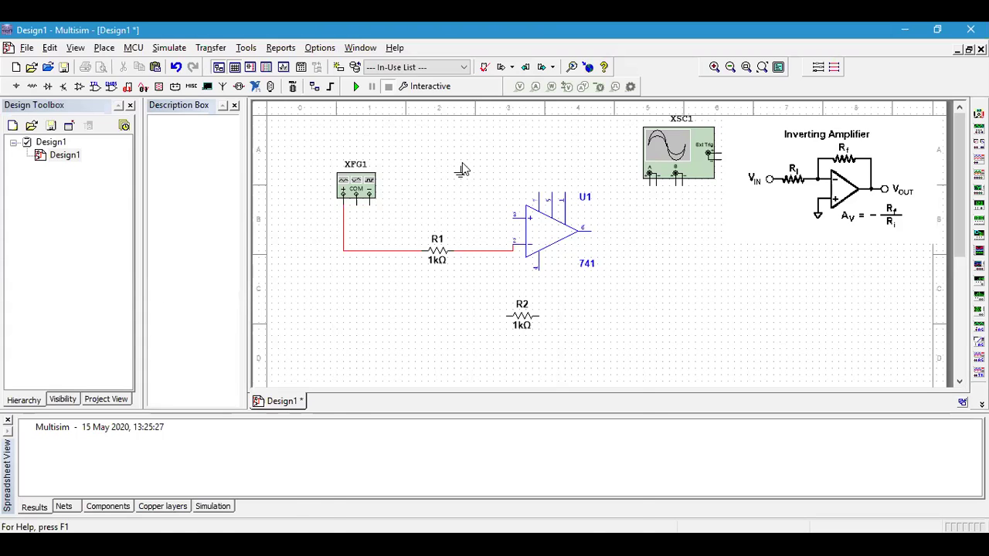
left_click(462, 169)
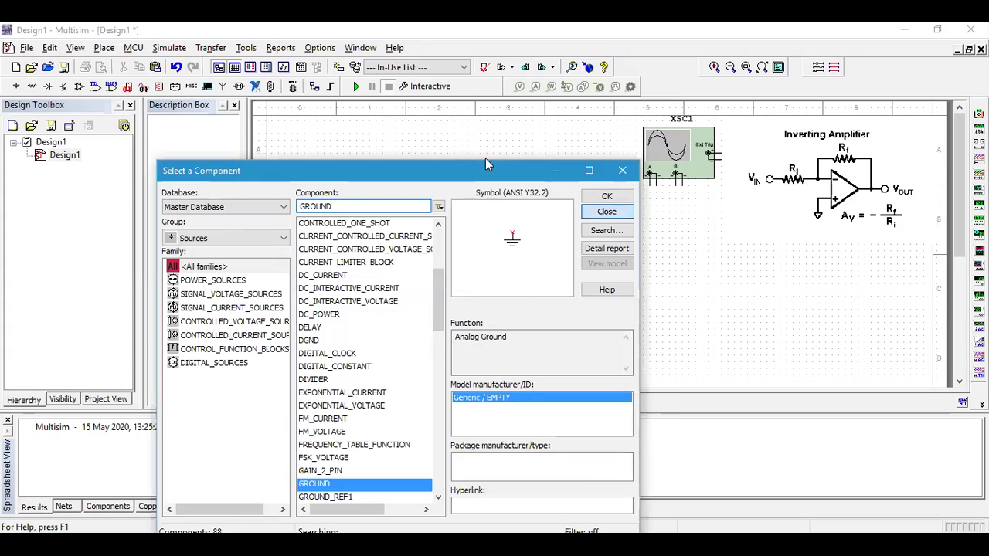
left_click(607, 212)
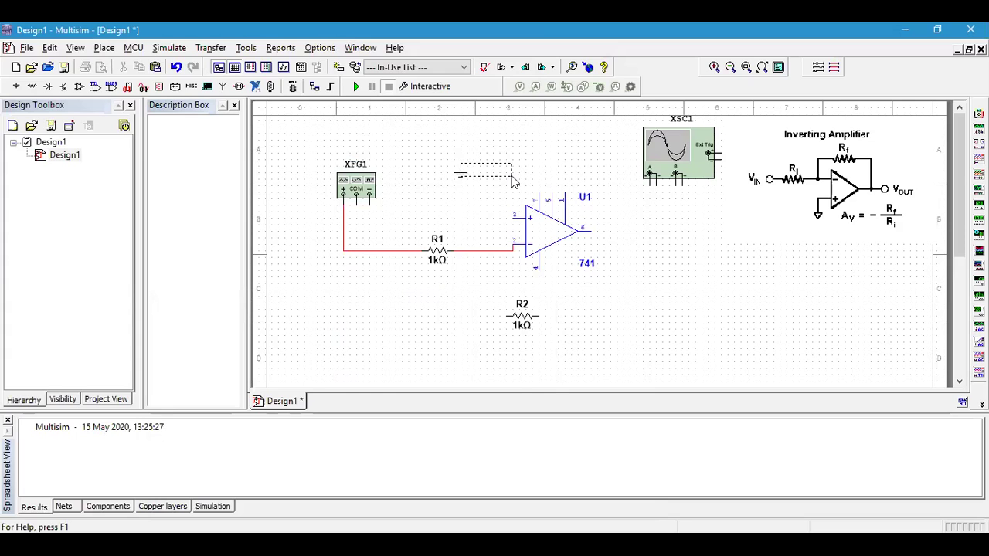
Step: Wire op-amp pin 3 to the ground symbol via a corner point
left_click(514, 217)
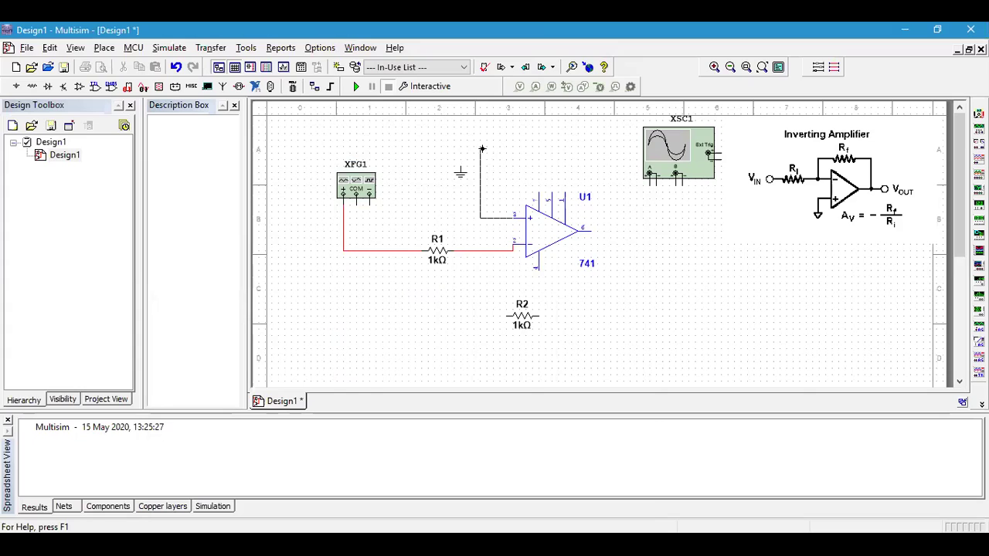
double_click(493, 141)
left_click(494, 140)
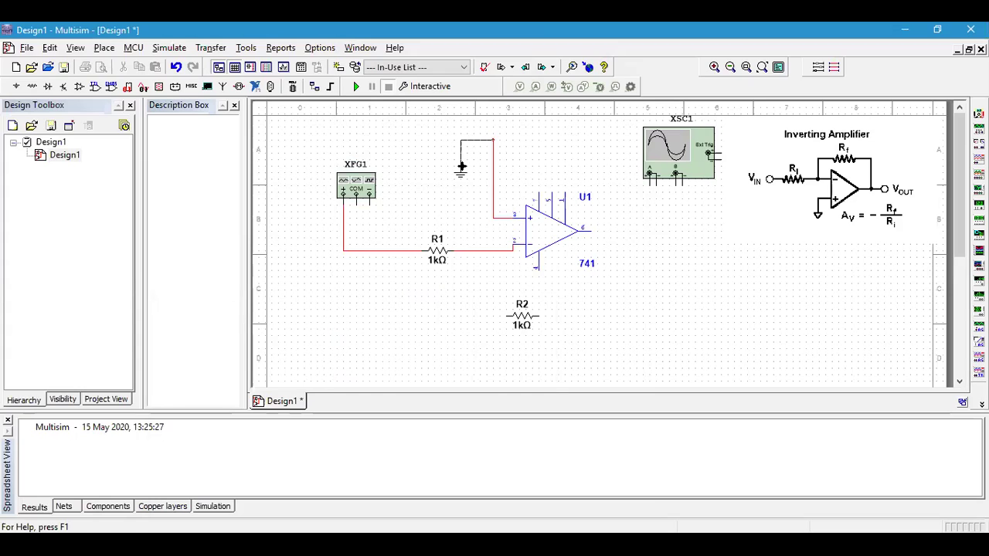
left_click(460, 168)
Step: Join XFG1's COM terminal onto the ground wire
left_click(356, 201)
left_click(491, 210)
left_click_drag(490, 210, 490, 190)
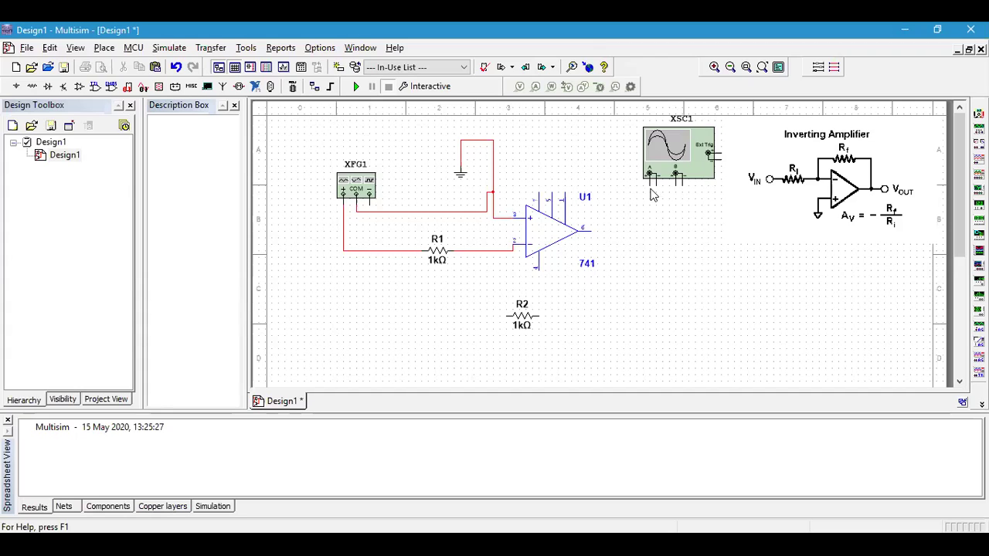
Step: Wire scope channel A to R1's input wire and channel B to the op-amp output
left_click(651, 184)
left_click(390, 257)
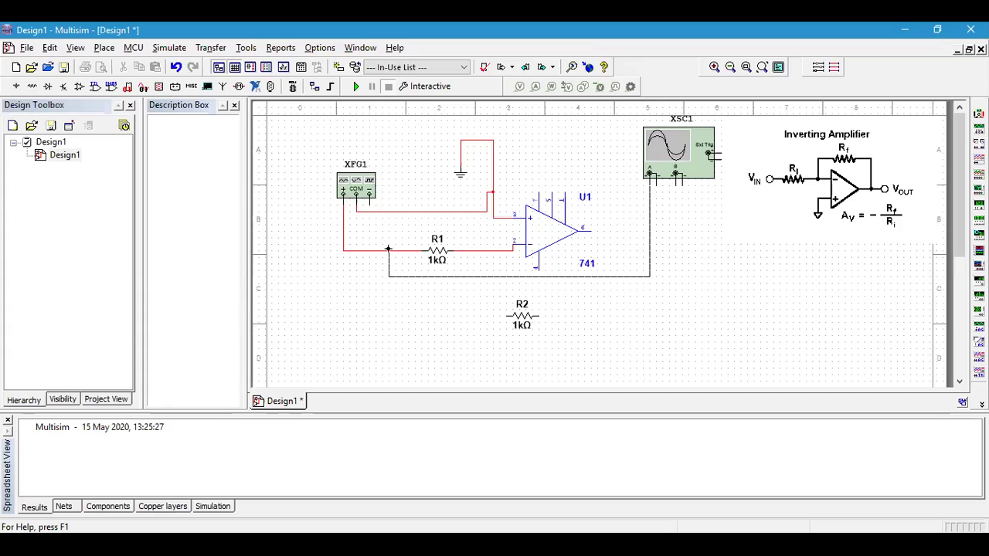
left_click(389, 251)
left_click(677, 182)
left_click(591, 230)
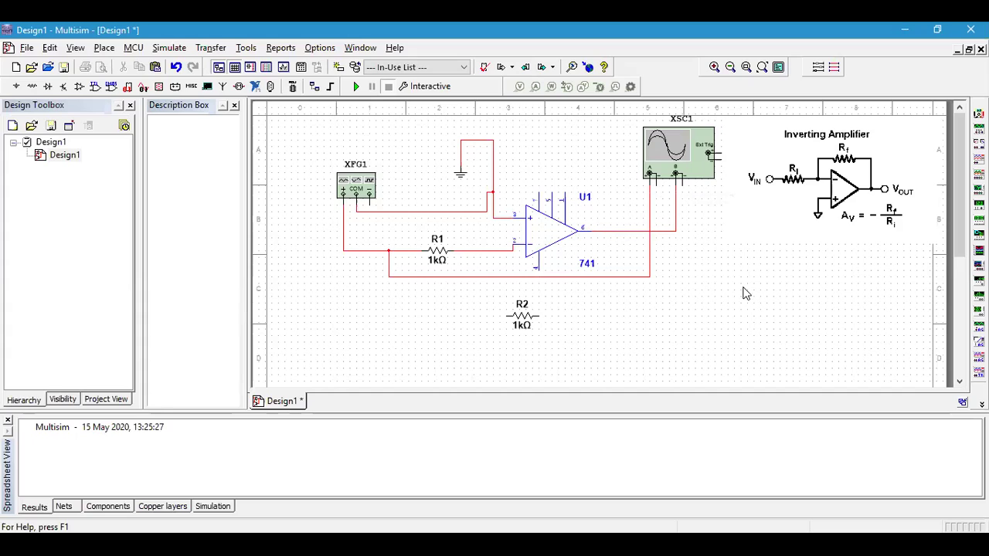
Step: Tie the oscilloscope's remaining terminal to the ground wire, cancelling an extra wire
left_click(655, 185)
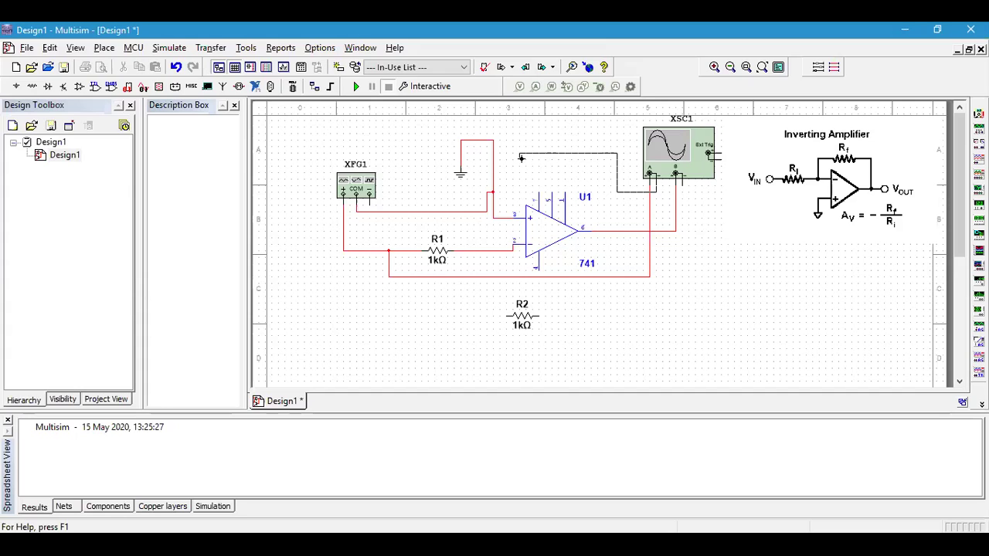
left_click(492, 155)
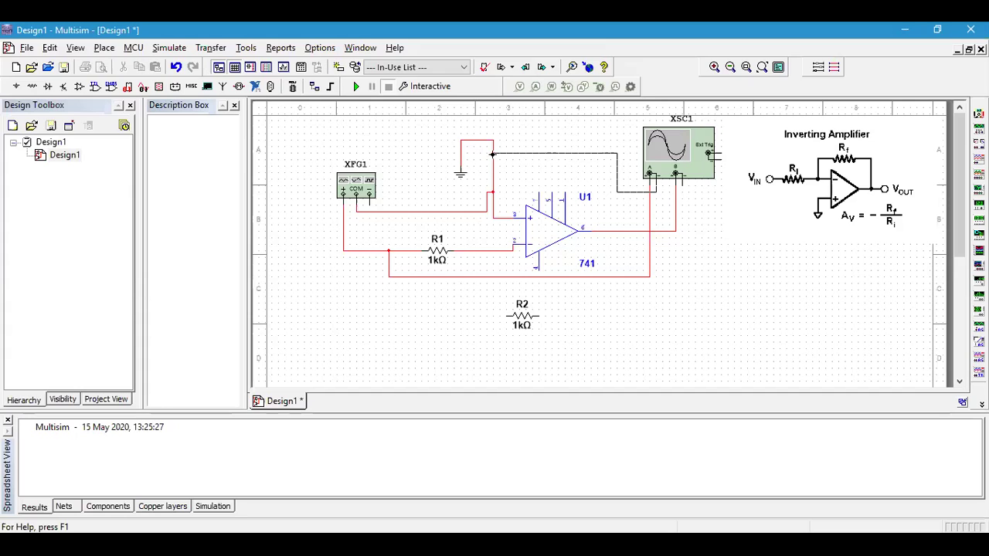
left_click(681, 184)
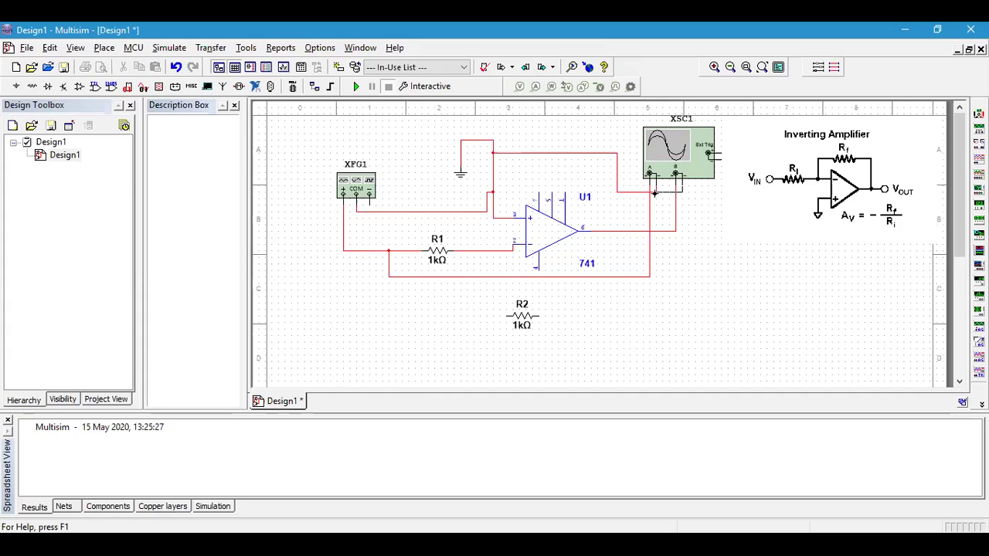
key("Escape")
Step: Wire R2's left pin to the inverting-input wire and its right pin to U1's output
left_click(507, 315)
left_click(474, 250)
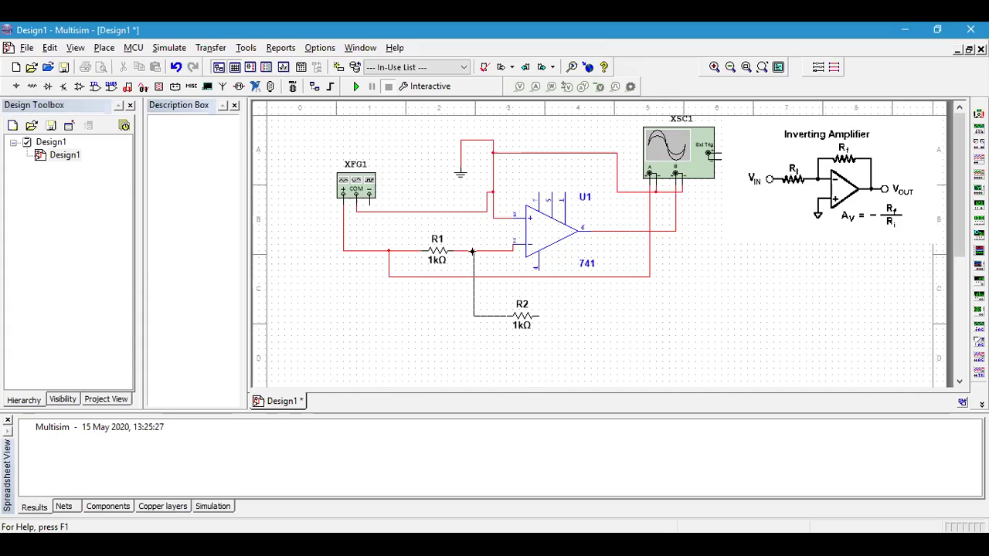
left_click(539, 315)
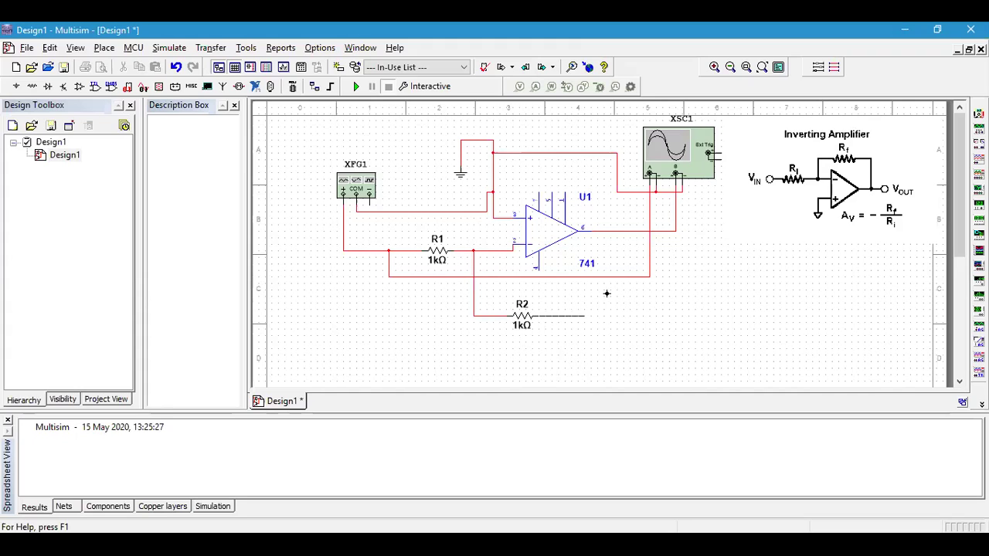
left_click(607, 231)
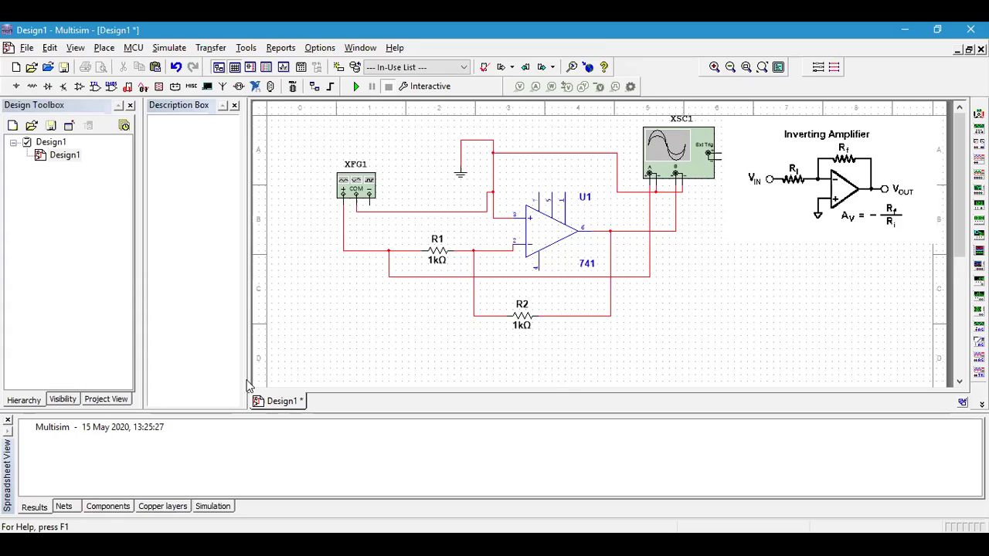
Step: Place a VDD supply from the Sources group beside the op-amp
right_click(305, 328)
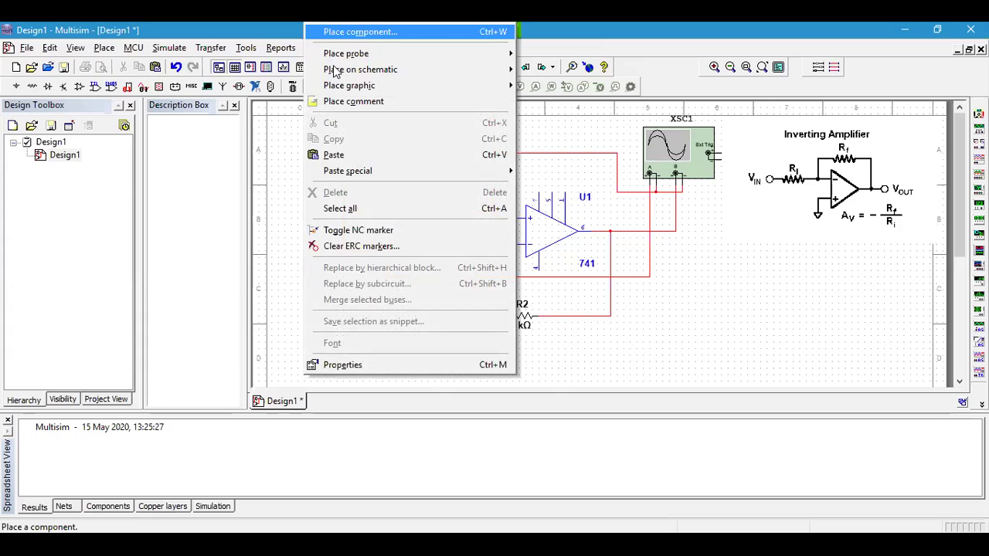
key("Return")
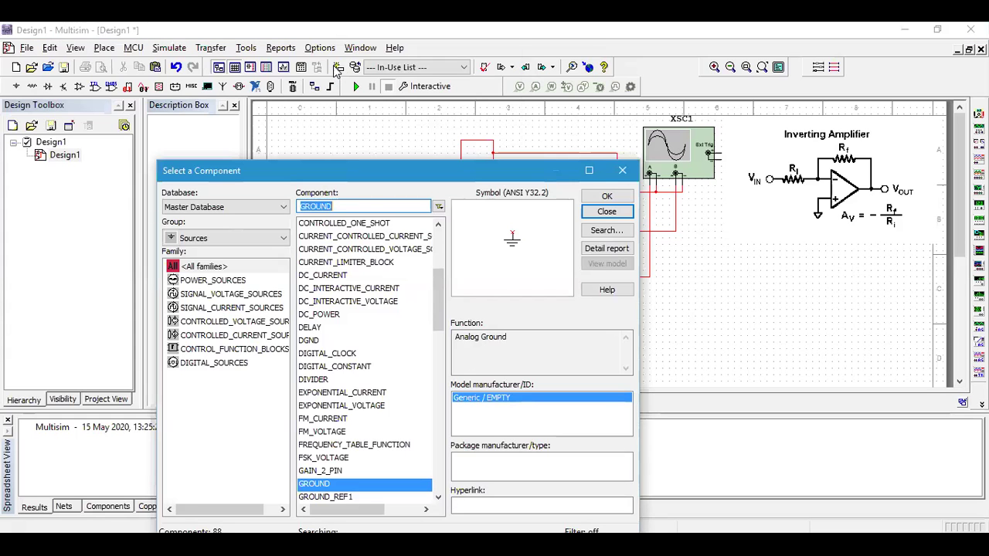
left_click(265, 241)
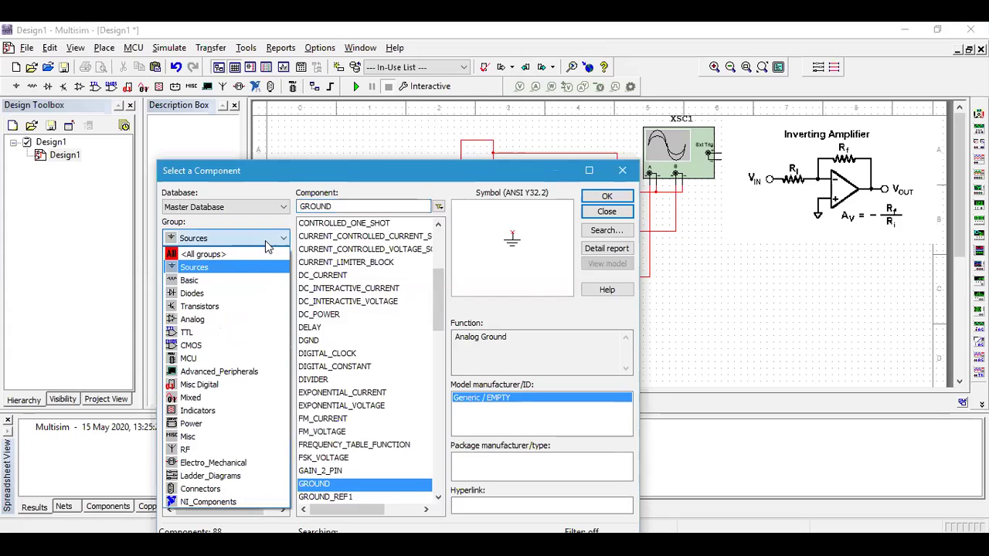
left_click(263, 267)
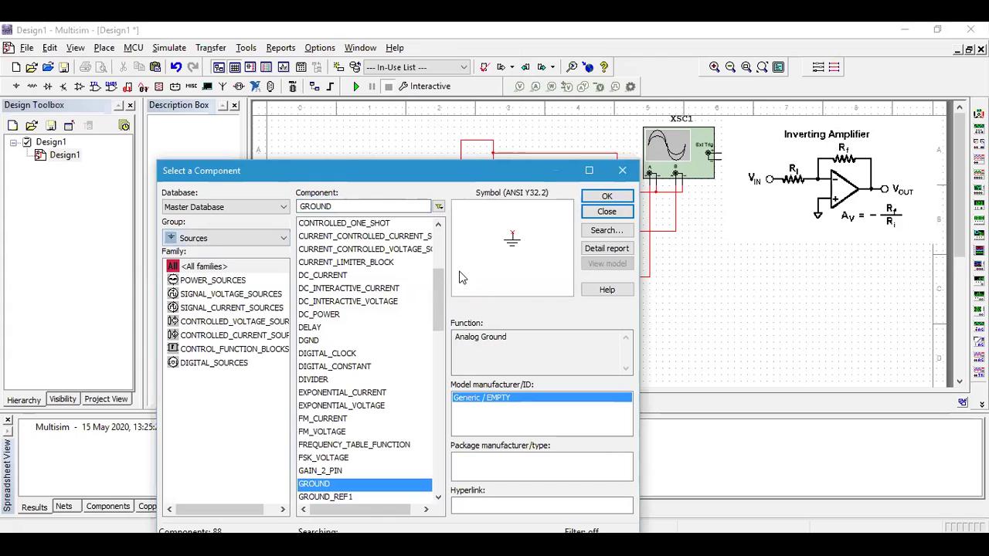
left_click(434, 337)
left_click_drag(437, 340, 439, 403)
left_click(309, 432)
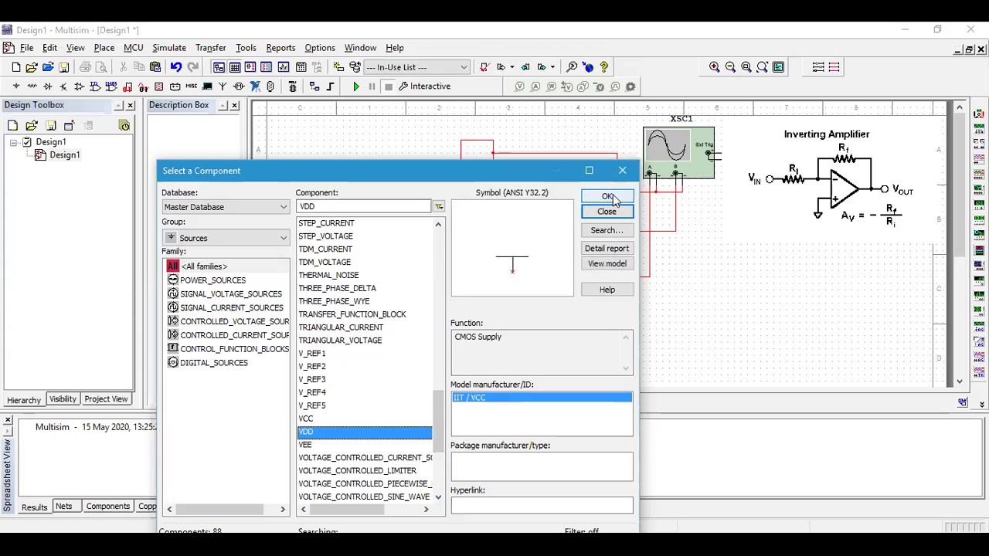
left_click(607, 196)
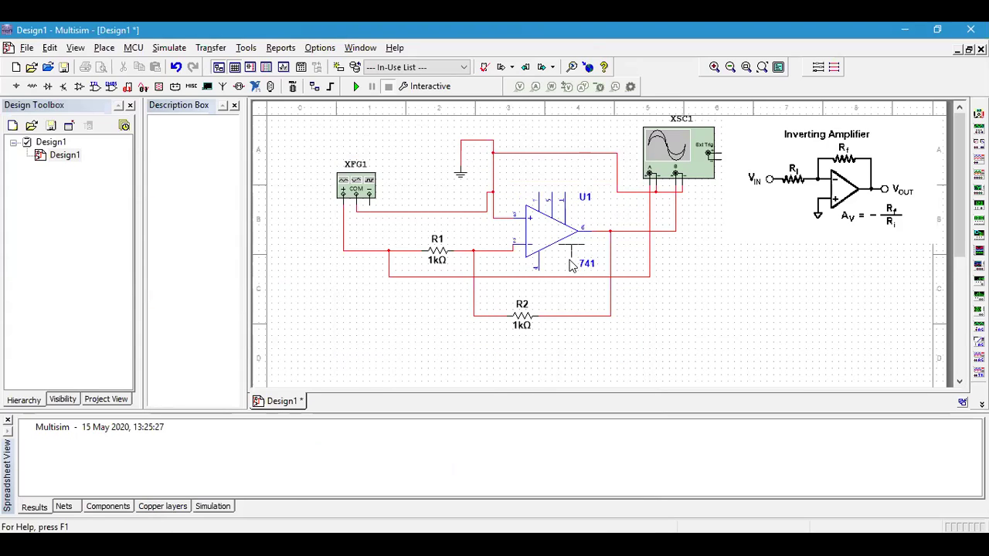
left_click(572, 260)
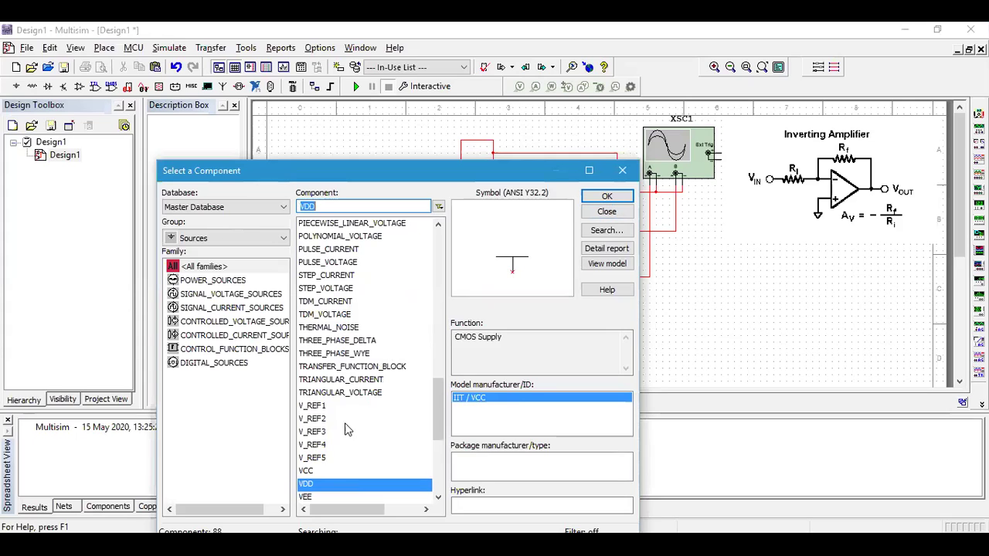
Step: Place a VCC 5.0V supply above the circuit and nudge it slightly lower
left_click(313, 472)
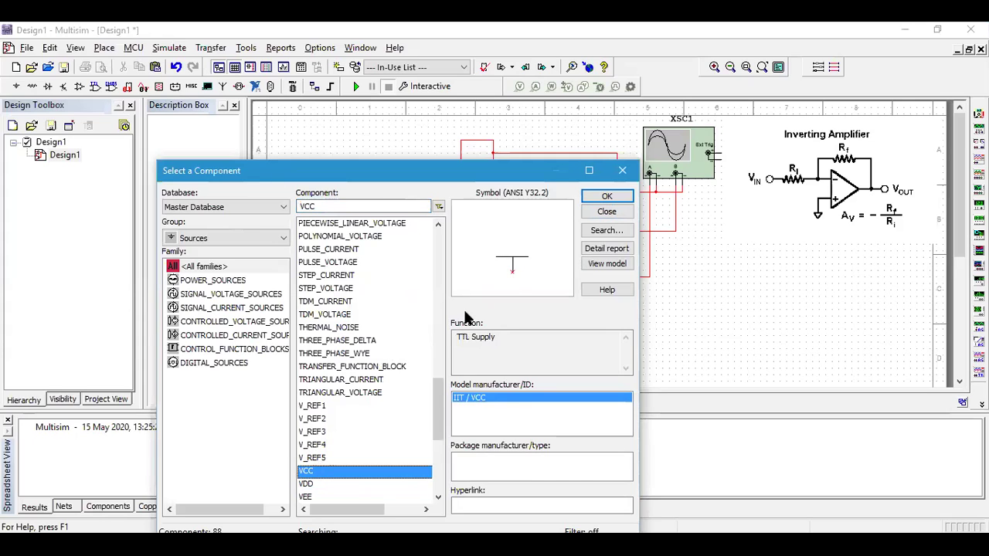
left_click(609, 195)
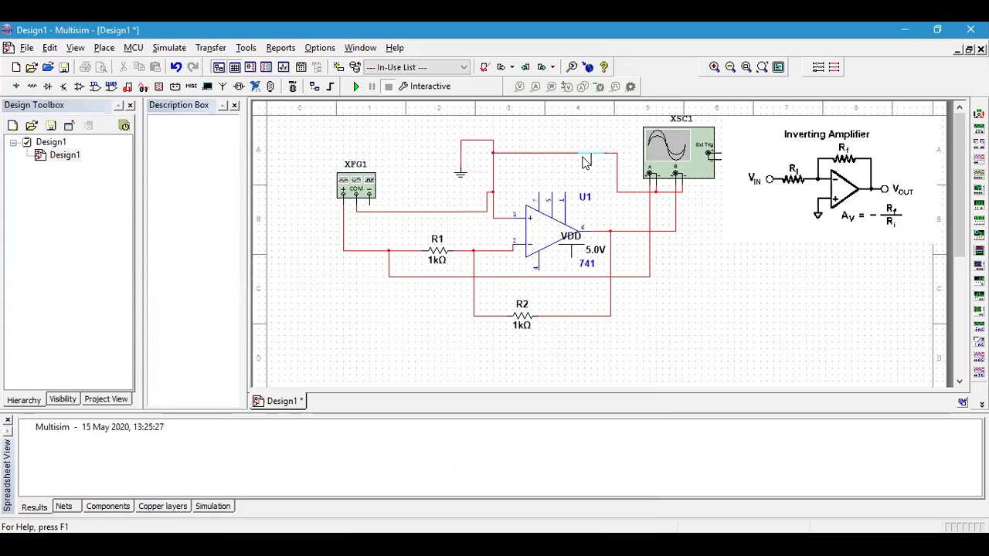
left_click(539, 133)
left_click(608, 213)
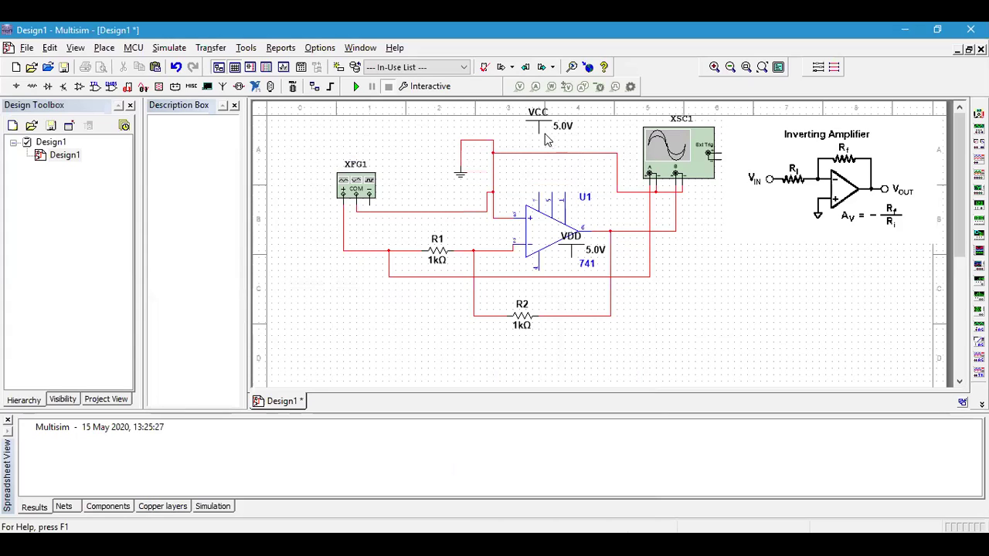
left_click(541, 128)
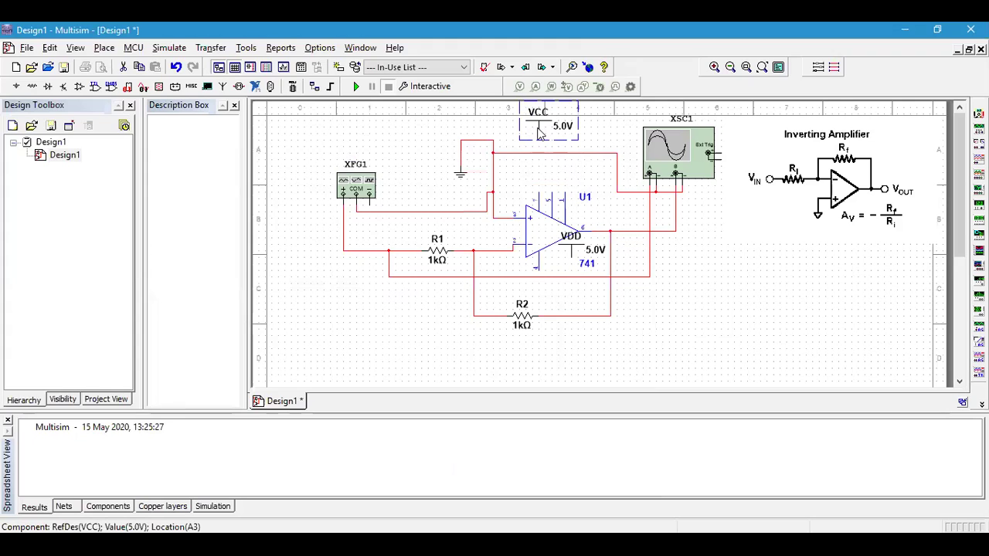
left_click_drag(539, 131, 543, 137)
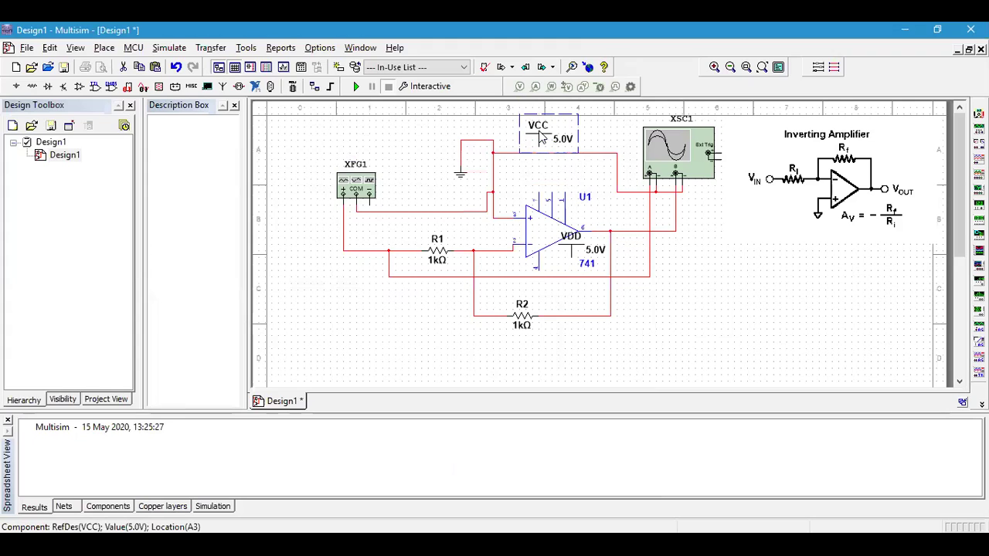
left_click(596, 136)
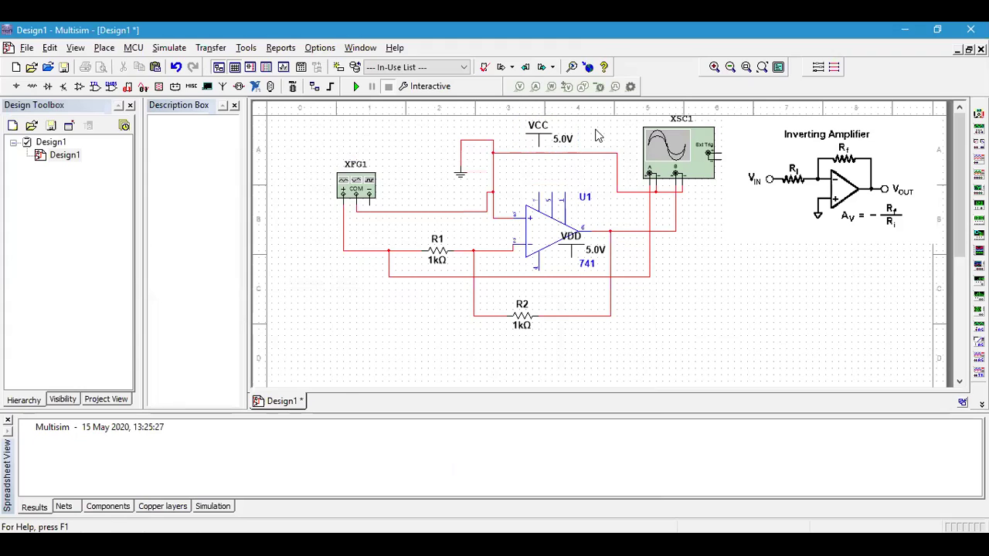
Step: Connect the VCC 5.0V supply to U1's upper V+ pin and VDD to its lower V− pin
left_click(538, 152)
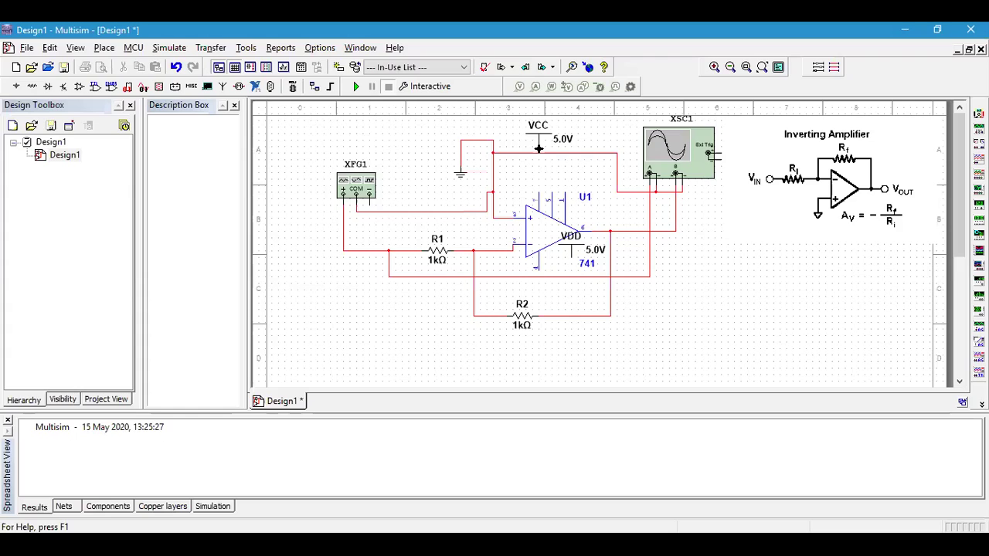
left_click(539, 199)
left_click(574, 270)
left_click(537, 270)
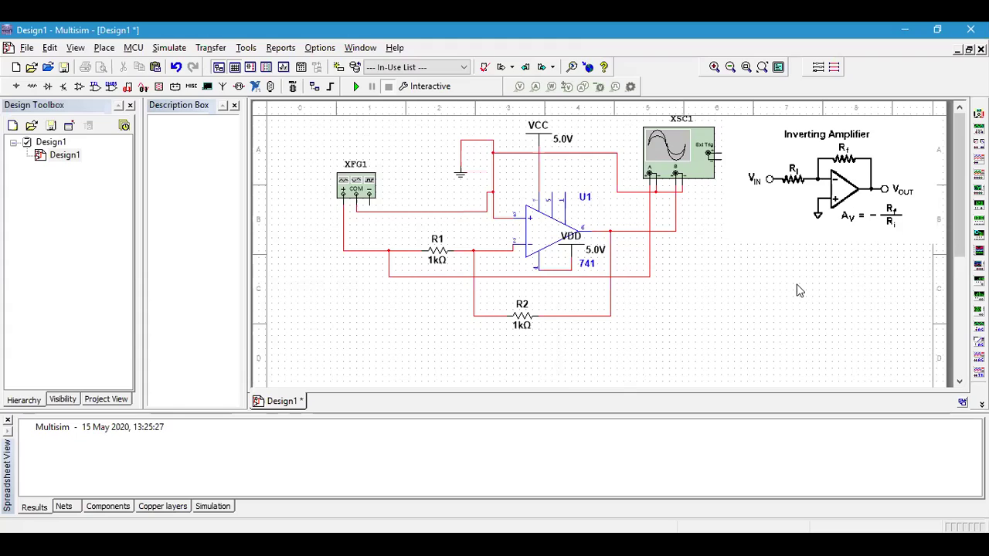
Step: Set function generator XFG1 to 100 Hz frequency and 1 Vp amplitude, then close it
left_click(351, 187)
double_click(350, 187)
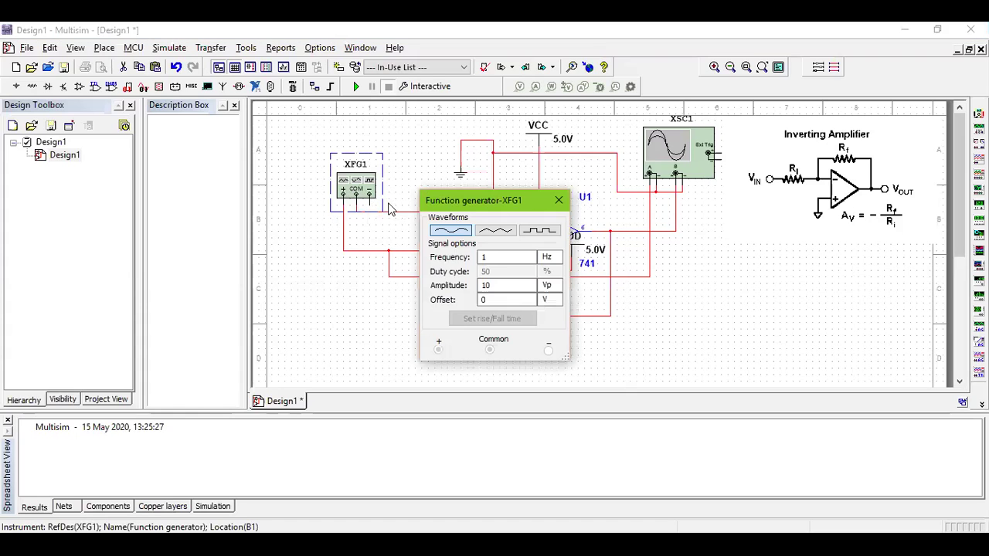
left_click(492, 261)
type("00")
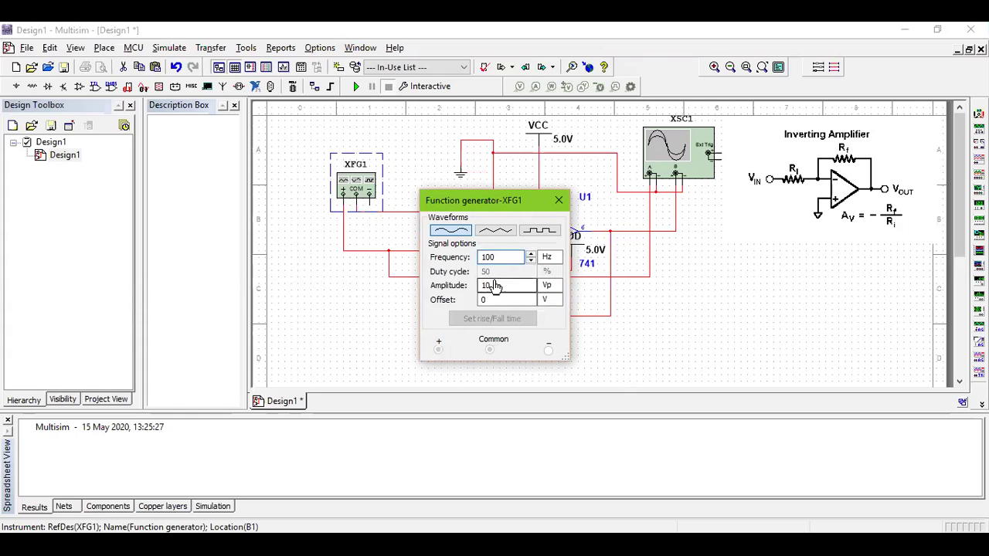
left_click(496, 286)
key("BackSpace")
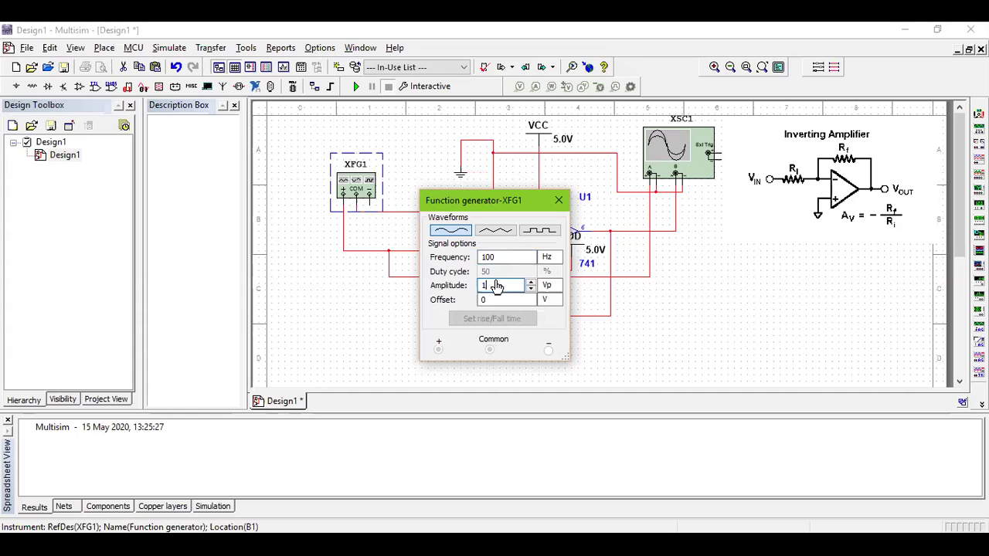
left_click(560, 204)
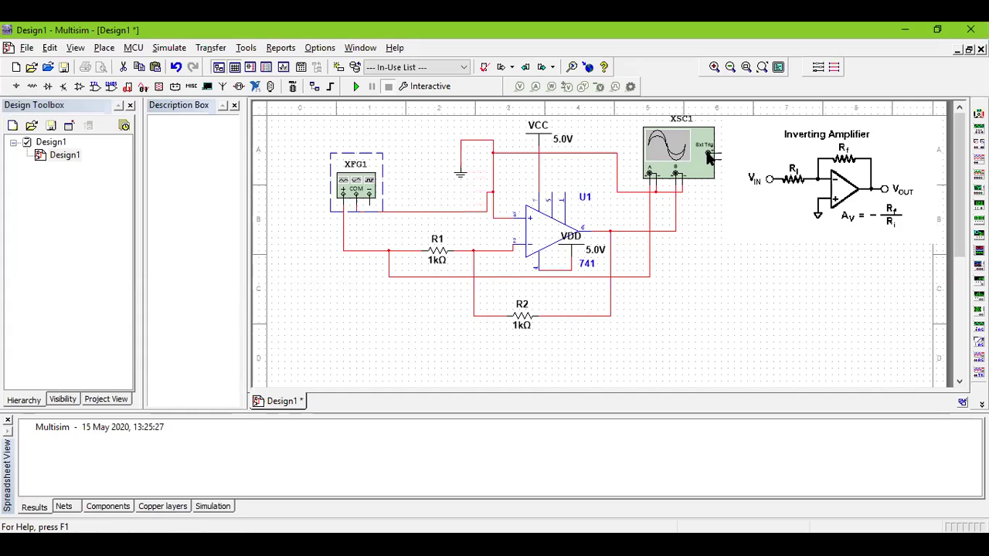
Step: Change resistor R1's resistance to 2kΩ
left_click(439, 253)
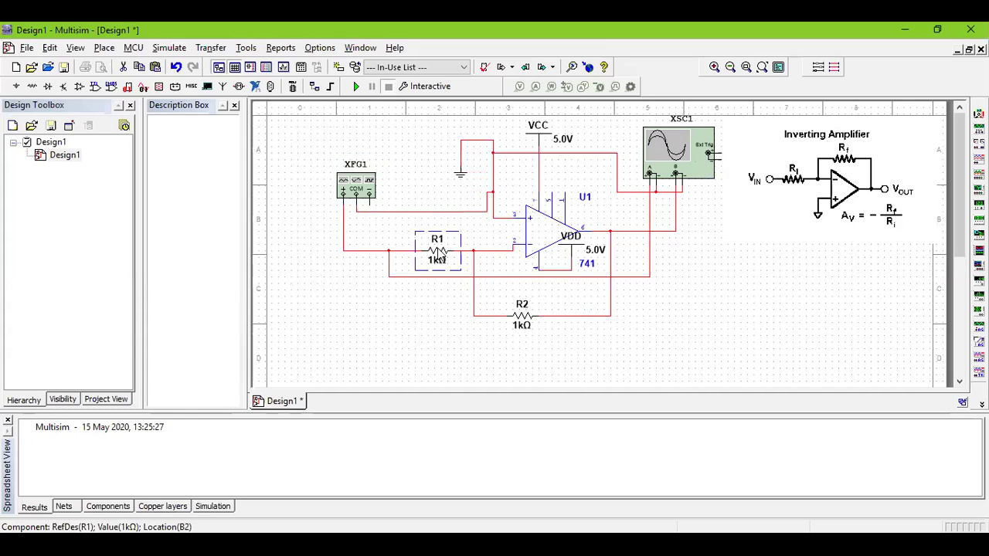
double_click(438, 248)
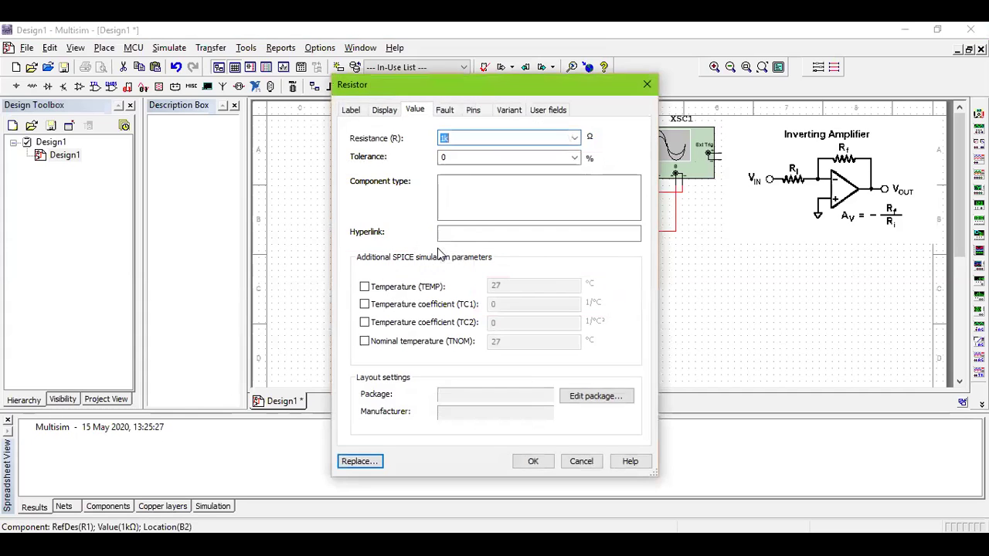
left_click(444, 138)
key("BackSpace")
type("3")
key("BackSpace")
type("2k")
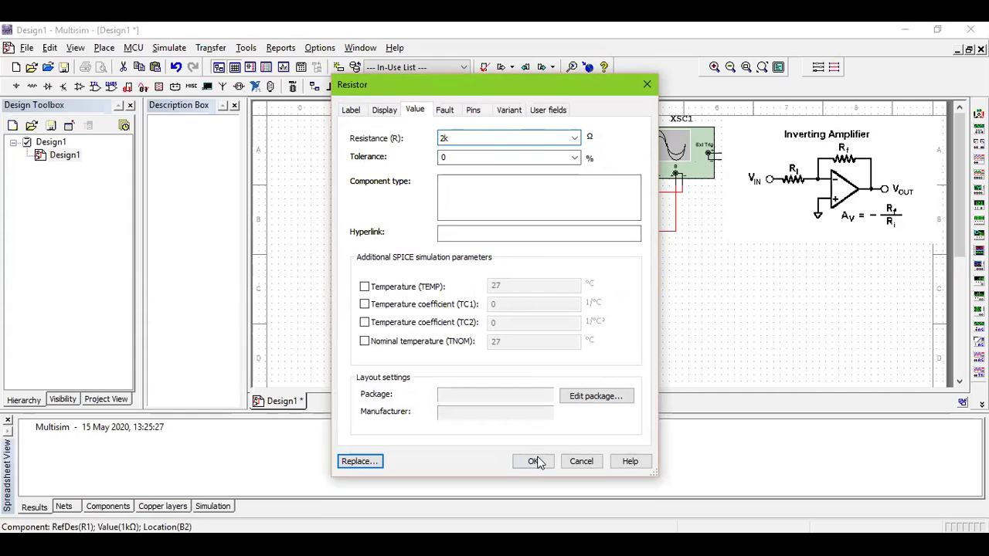
left_click(531, 462)
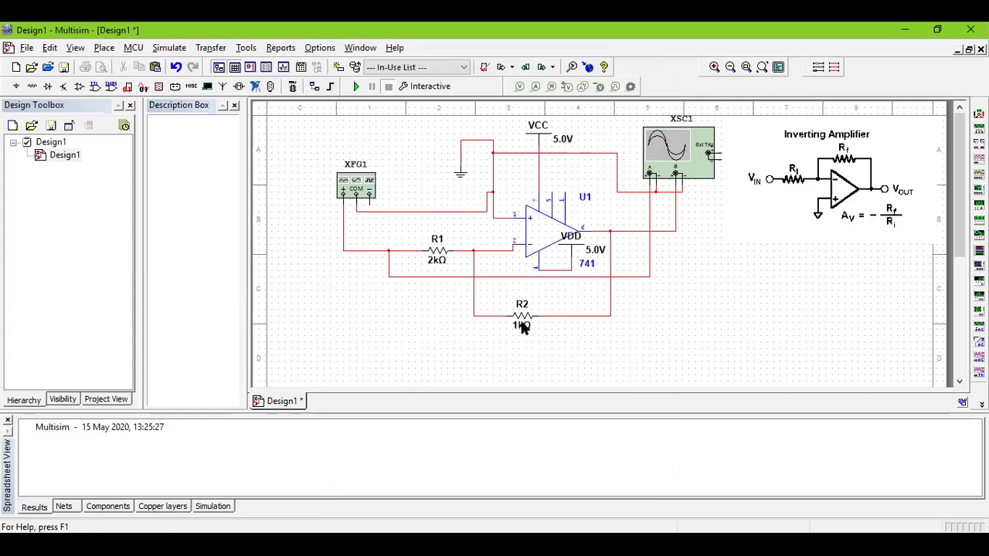
Step: Change resistor R2's resistance from 1k to 4kΩ
left_click(523, 317)
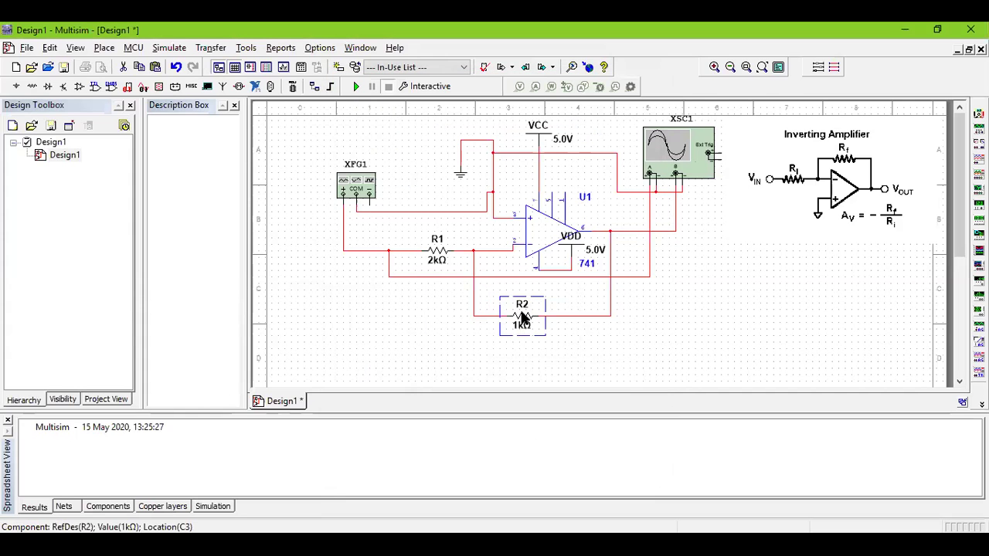
double_click(522, 316)
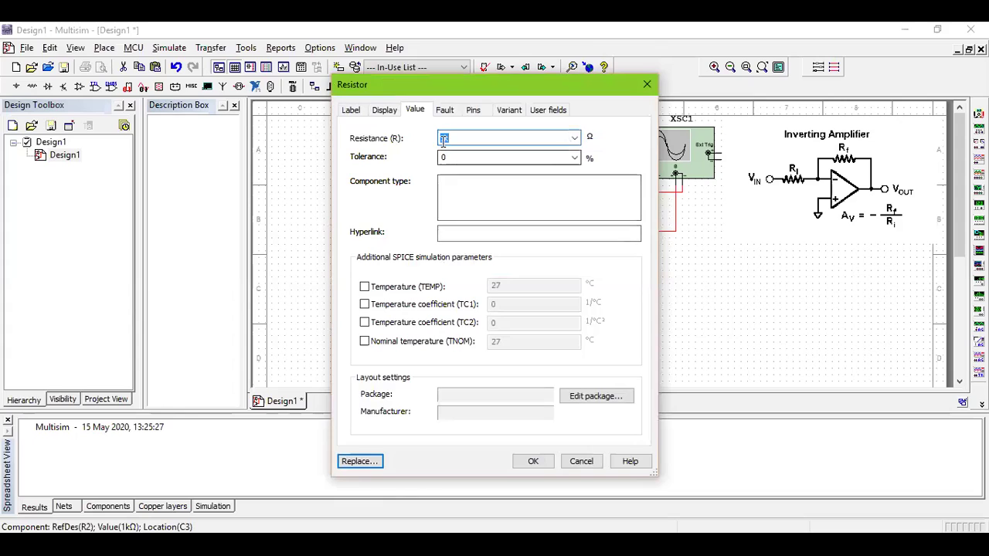
key("BackSpace")
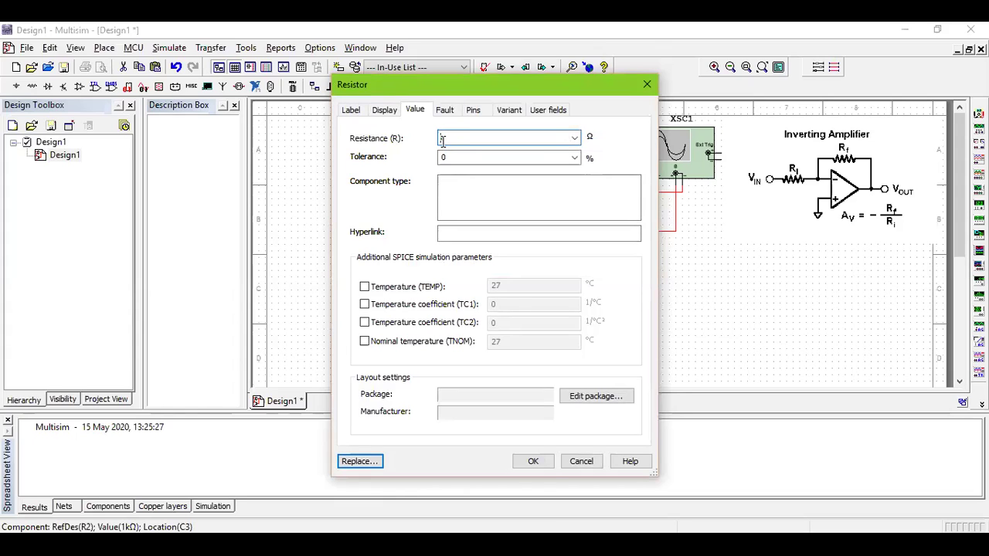
type("4k")
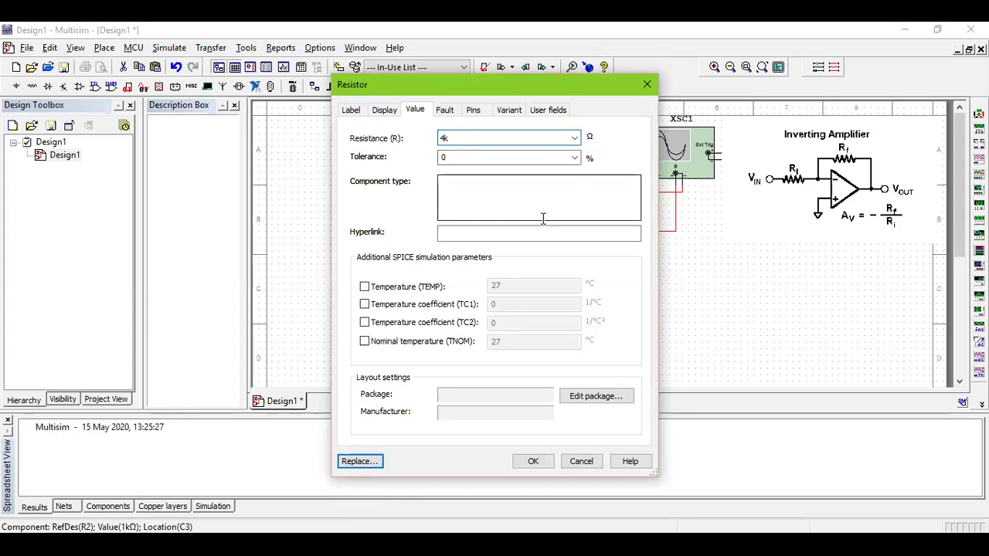
left_click(535, 462)
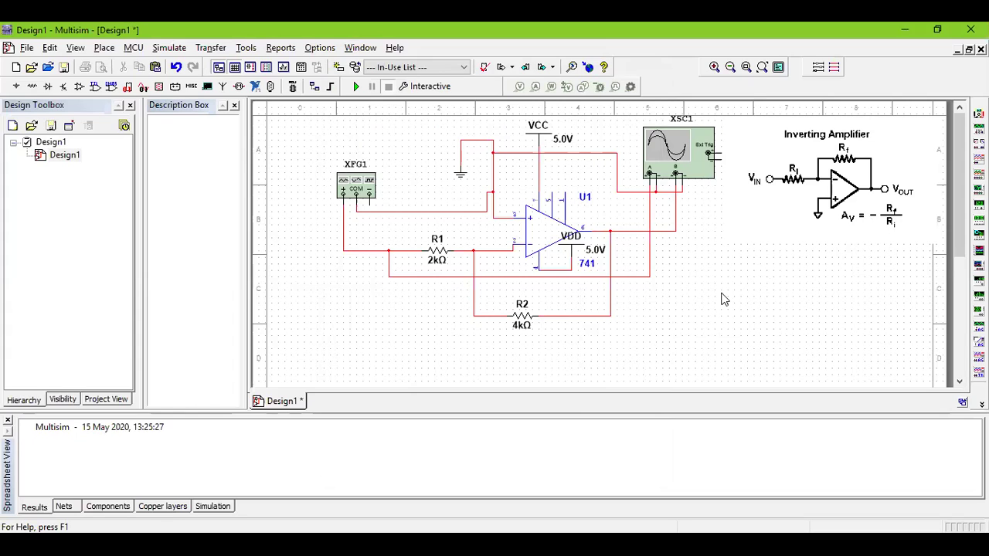
Step: Set the VCC supply voltage from 5.0 to 12.0 V
left_click(544, 128)
double_click(539, 126)
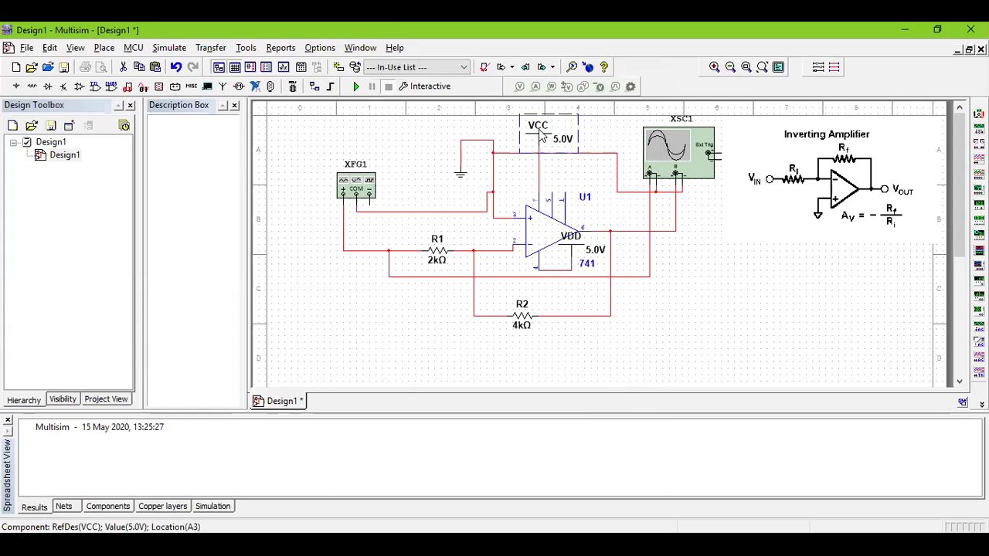
left_click(519, 163)
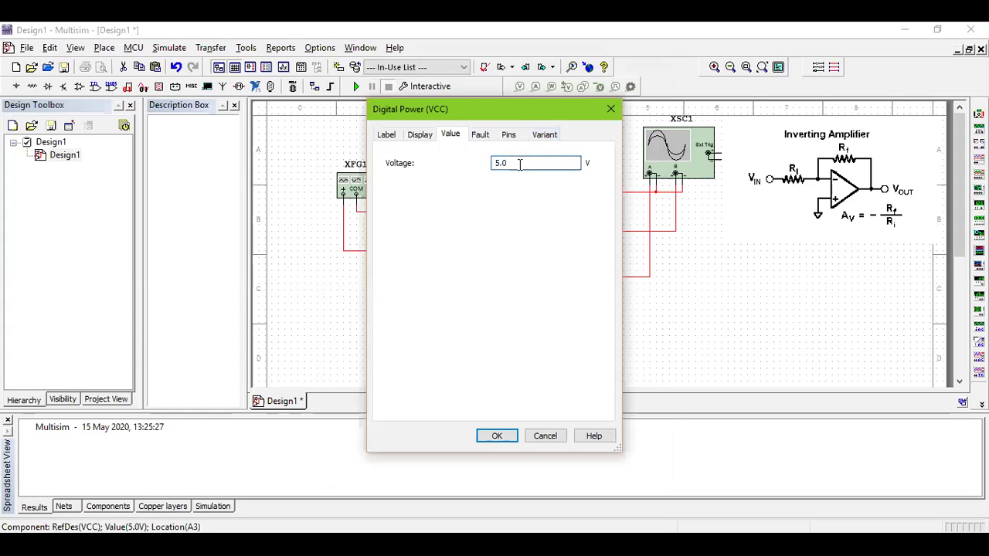
double_click(519, 164)
type("2")
key("BackSpace")
type("12.0")
left_click(498, 437)
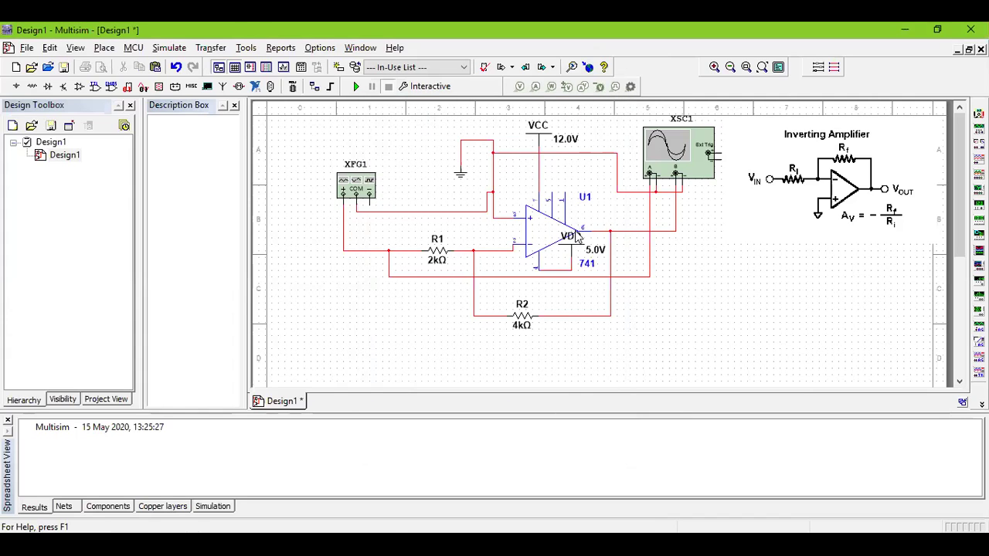
Step: Set the VDD supply voltage to -12.0 V
double_click(571, 236)
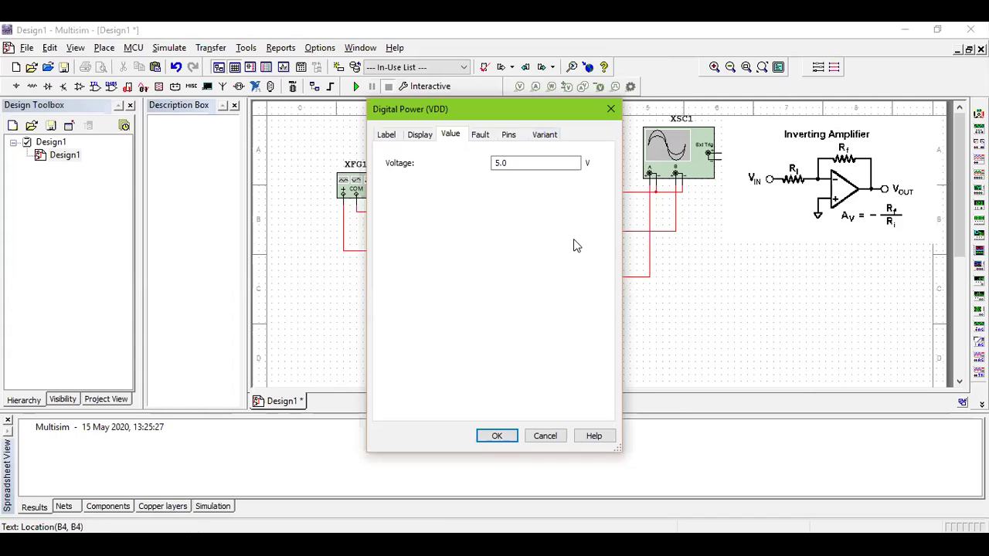
left_click(505, 161)
double_click(508, 162)
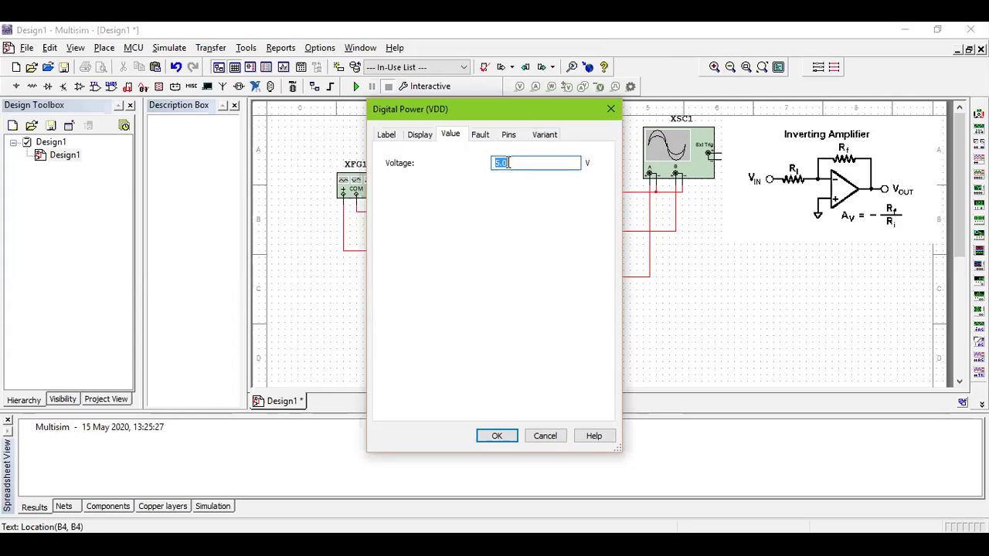
type("-12.0")
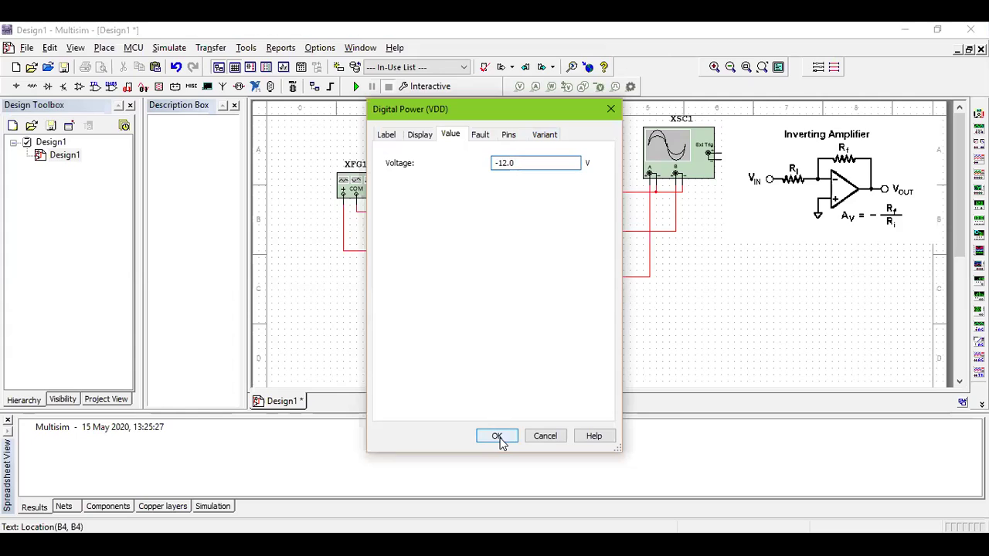
left_click(499, 439)
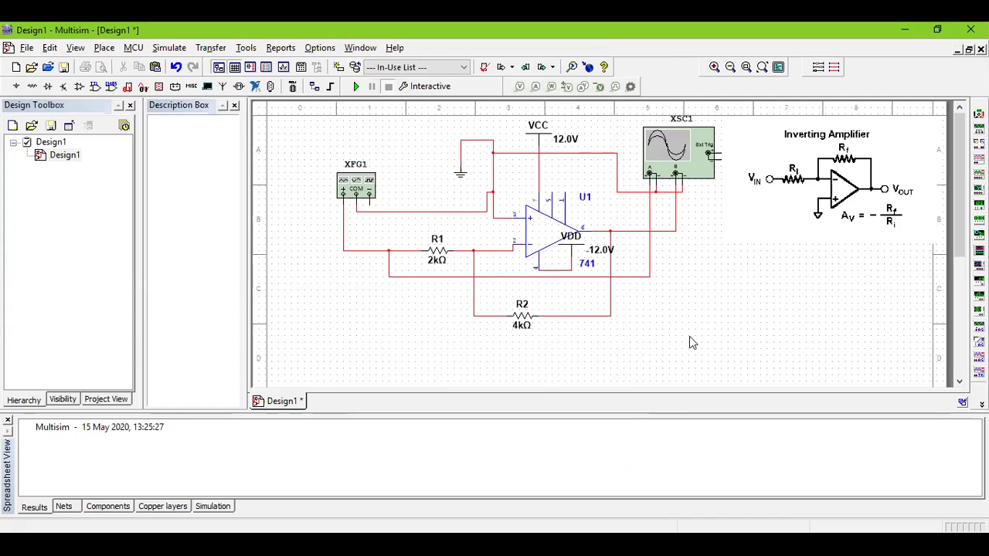
Step: Open oscilloscope XSC1, move its window to the left side, and start the simulation
double_click(682, 139)
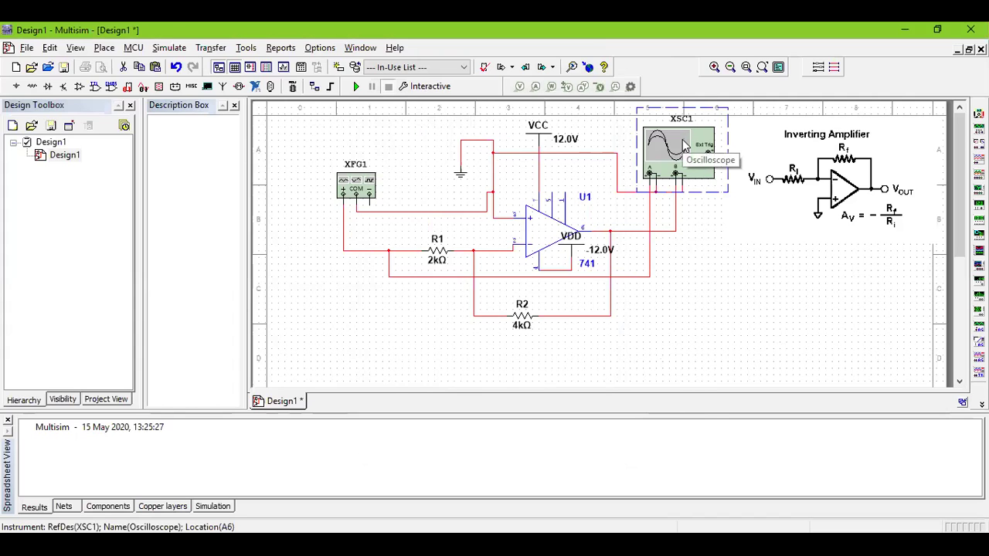
left_click_drag(608, 129, 783, 144)
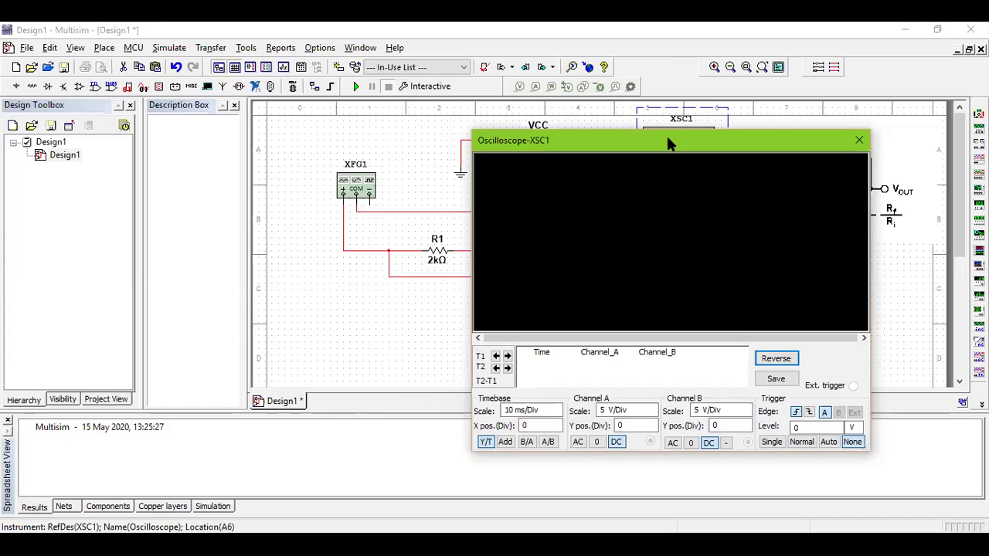
left_click_drag(668, 143, 228, 149)
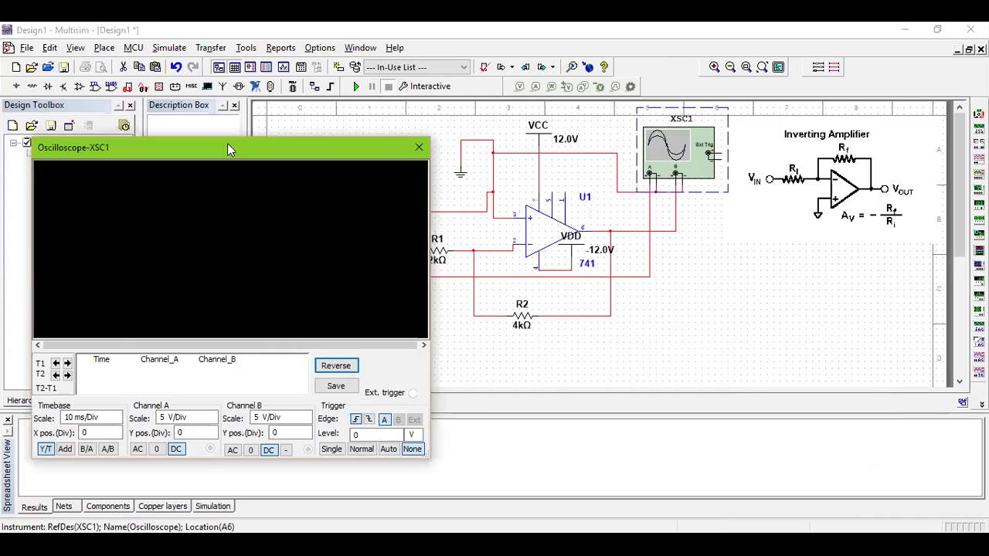
left_click(356, 87)
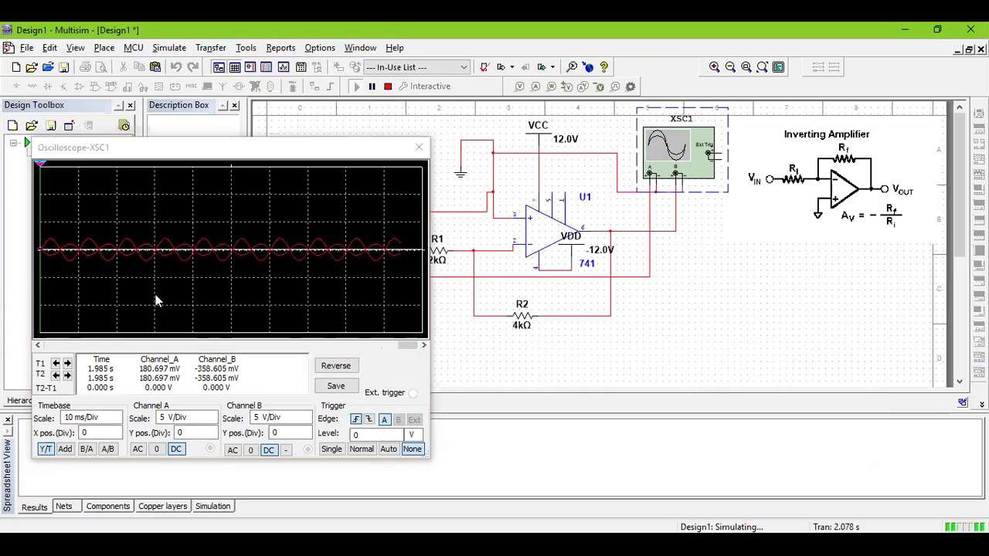
Step: Set both oscilloscope Channel A and Channel B scales to 1 V/Div
left_click(215, 425)
left_click(213, 423)
left_click(213, 422)
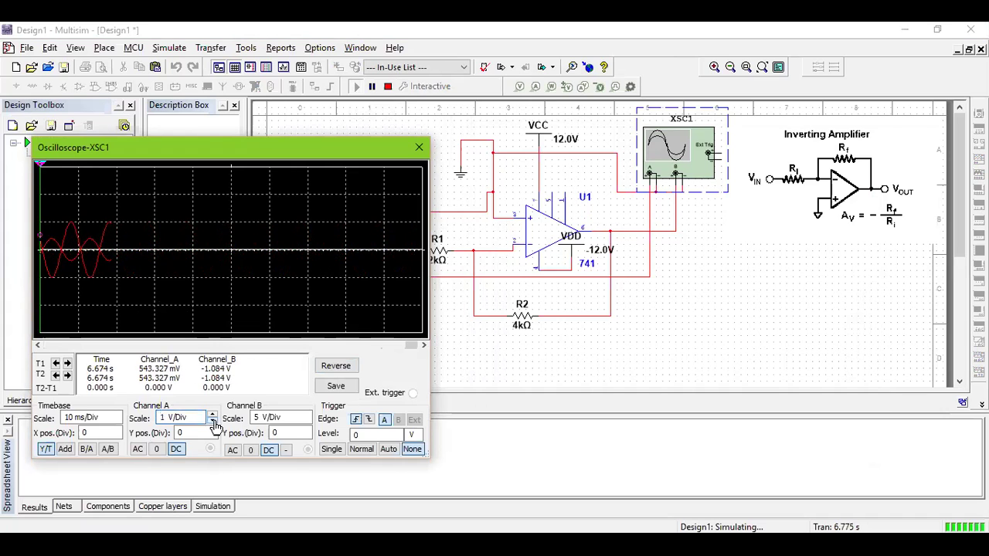
left_click(306, 423)
left_click(306, 422)
left_click(306, 422)
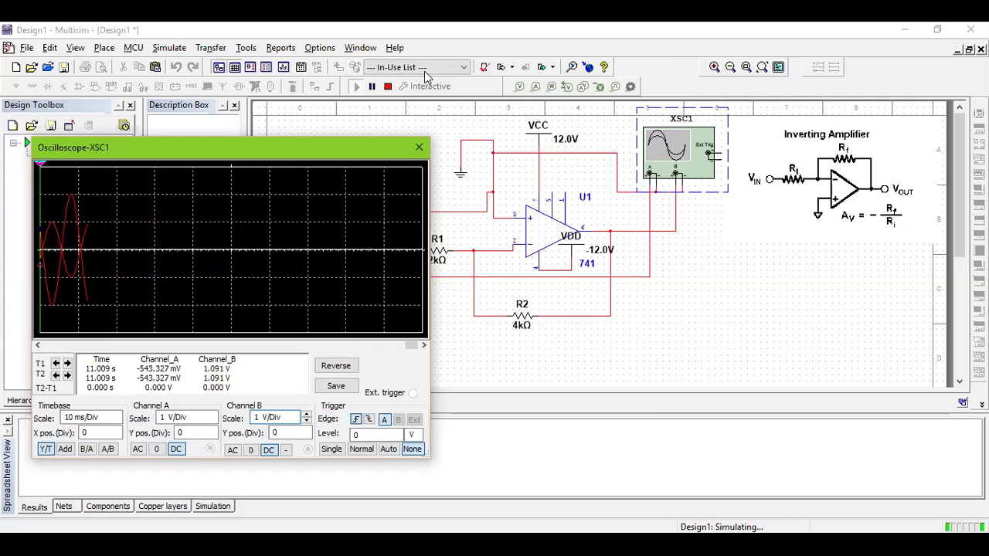
Step: Stop and rerun the simulation, then select the op-amp output wire to the scope
left_click(388, 88)
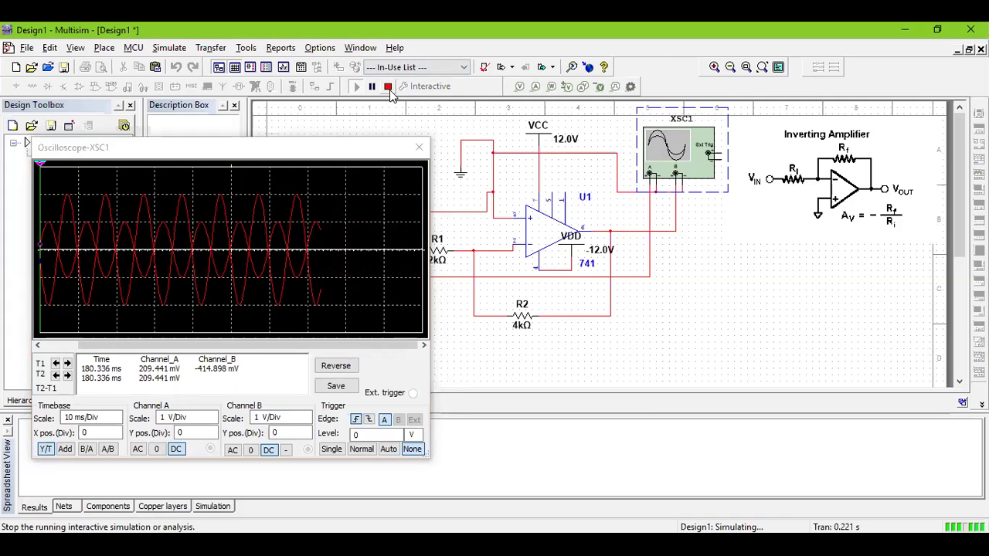
left_click(388, 88)
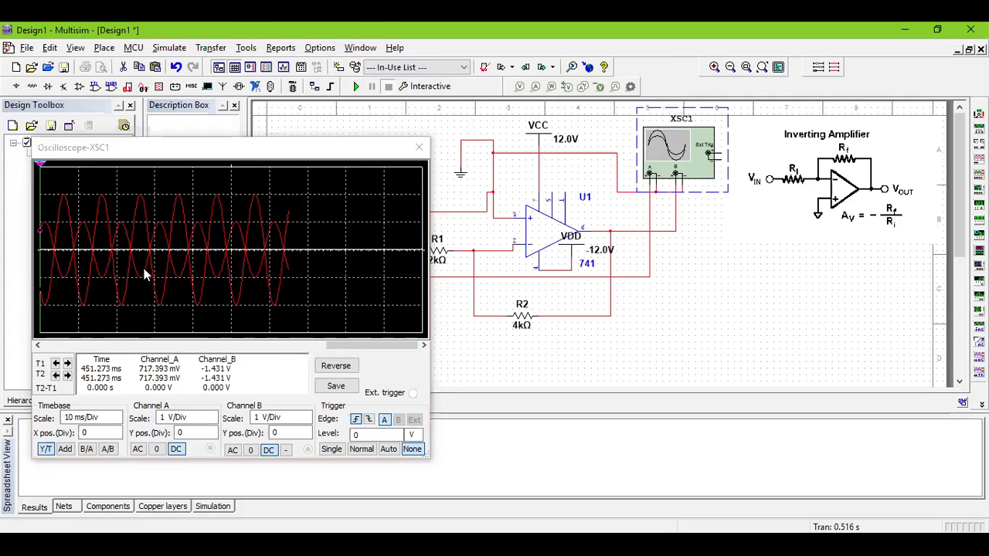
left_click(245, 216)
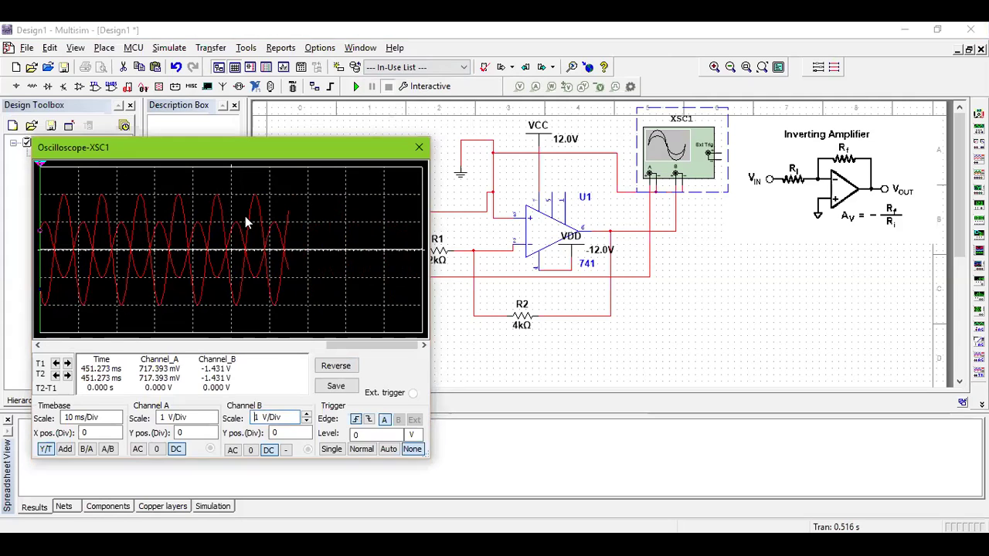
left_click(677, 220)
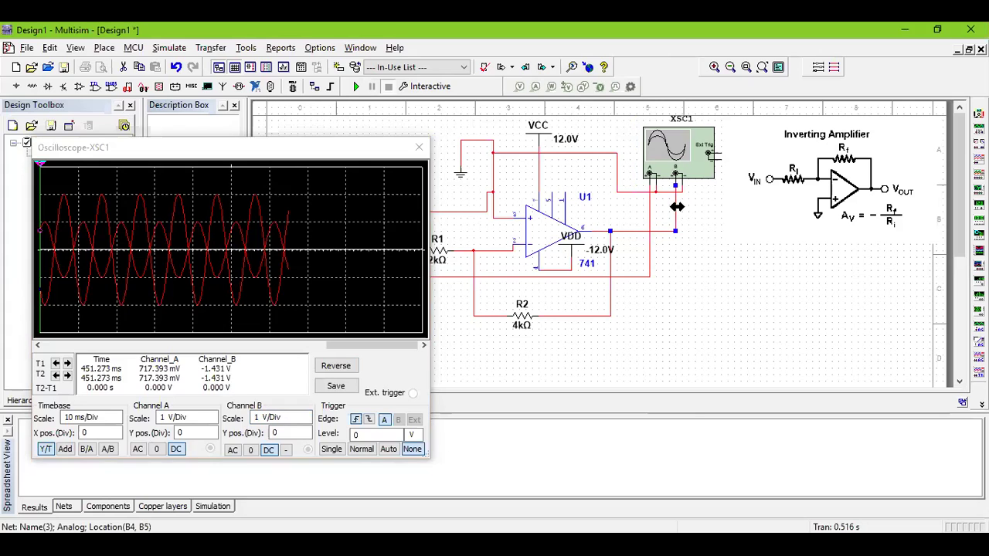
Step: Recolour the op-amp output net (net 3) yellow through its net properties
right_click(677, 206)
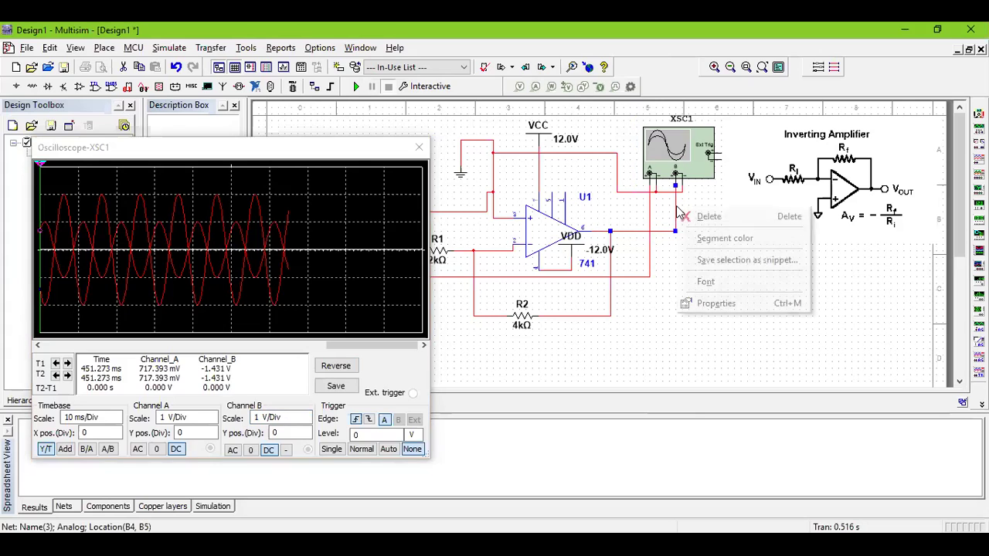
left_click(723, 305)
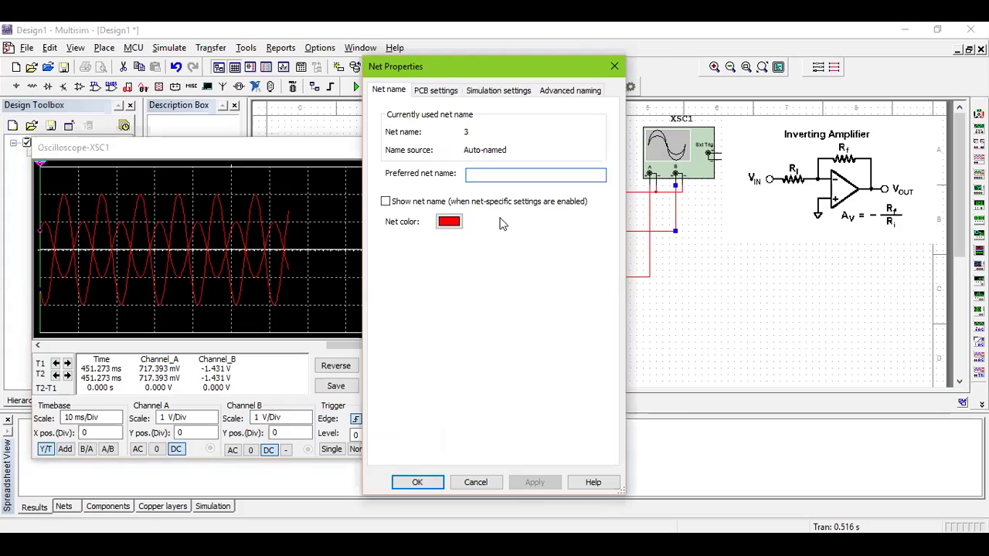
left_click(450, 222)
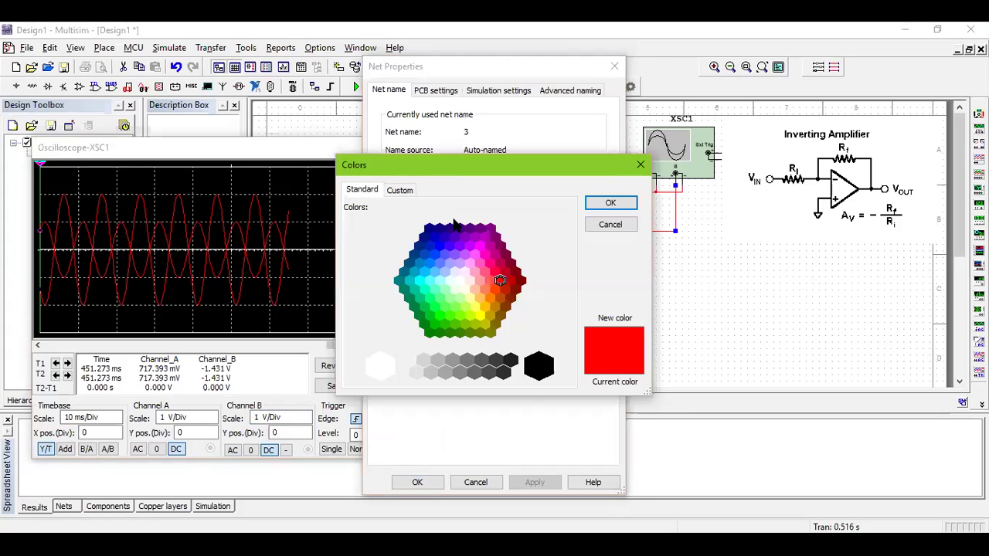
left_click(479, 315)
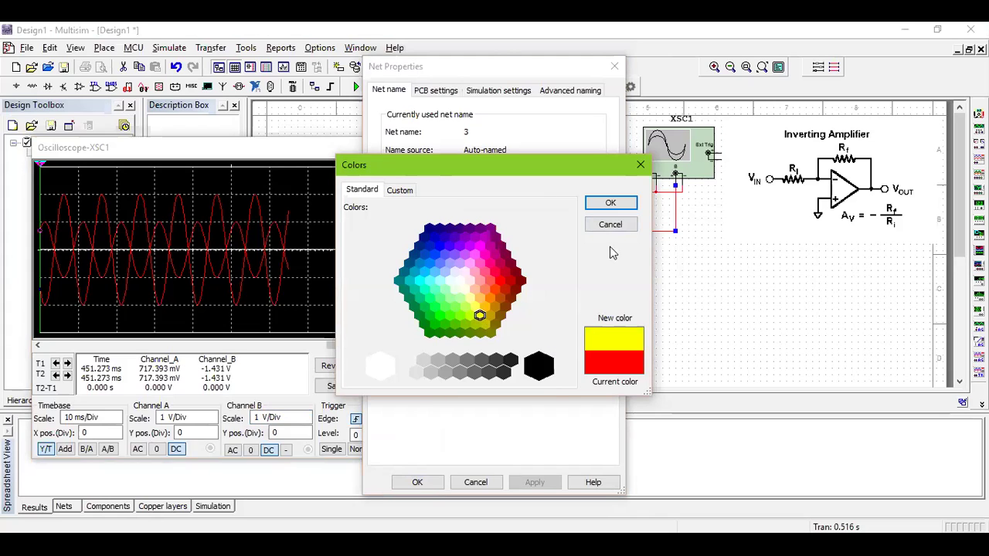
left_click(616, 205)
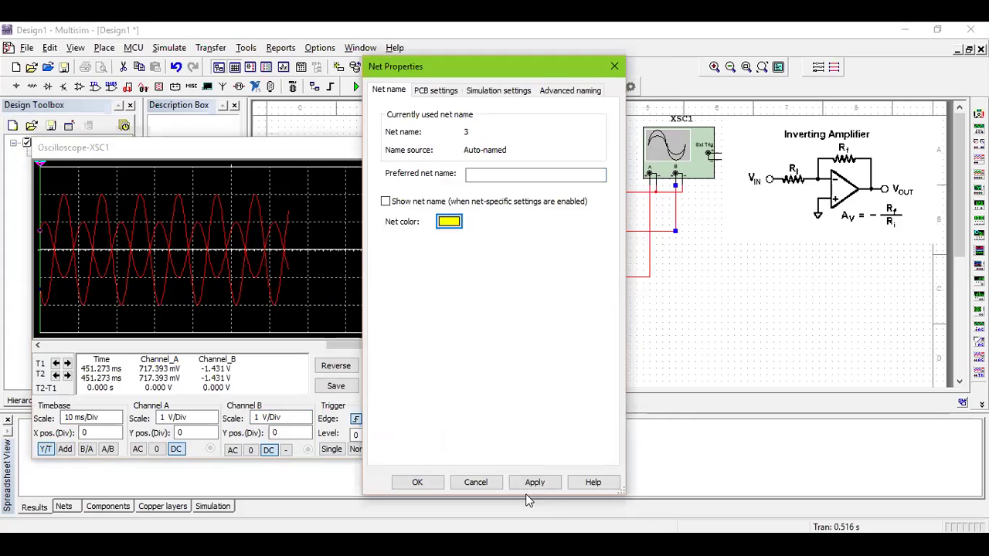
left_click(535, 484)
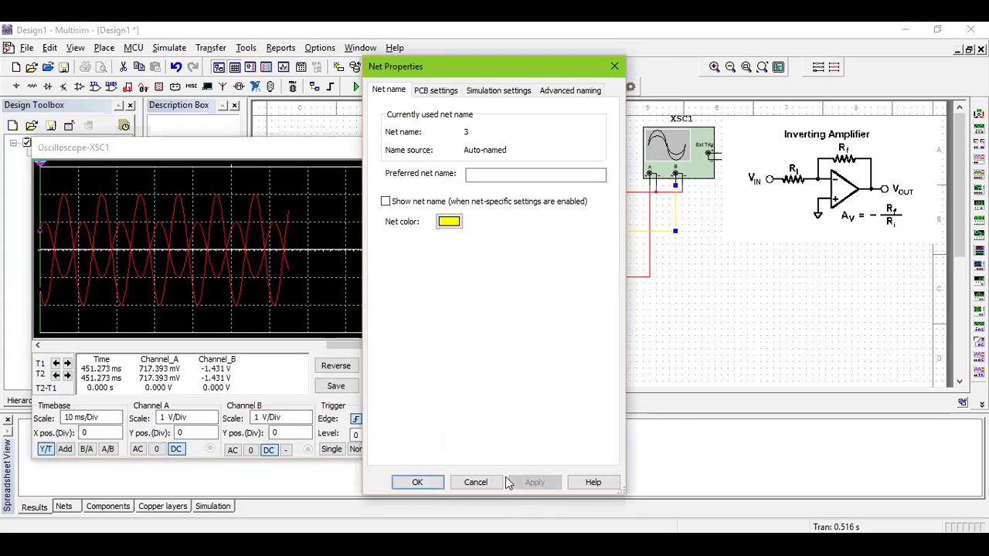
left_click(430, 485)
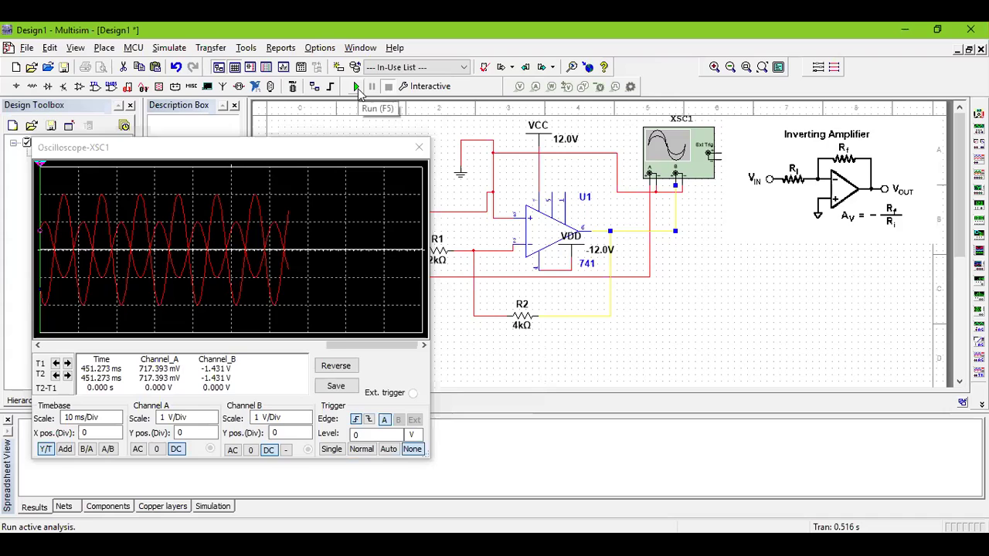
Step: Run and stop the simulation twice, then move the oscilloscope window to the lower right
left_click(357, 86)
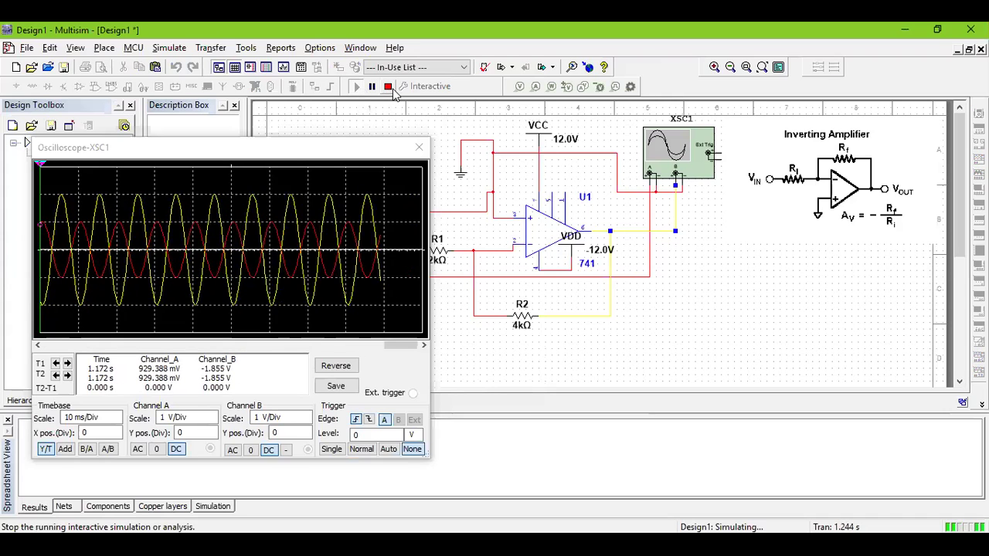
left_click(390, 87)
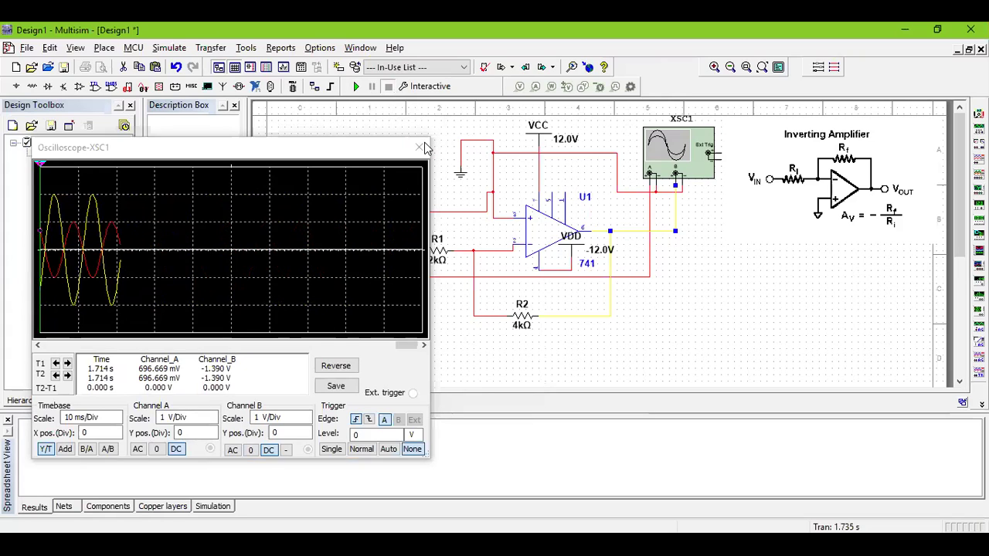
left_click(360, 86)
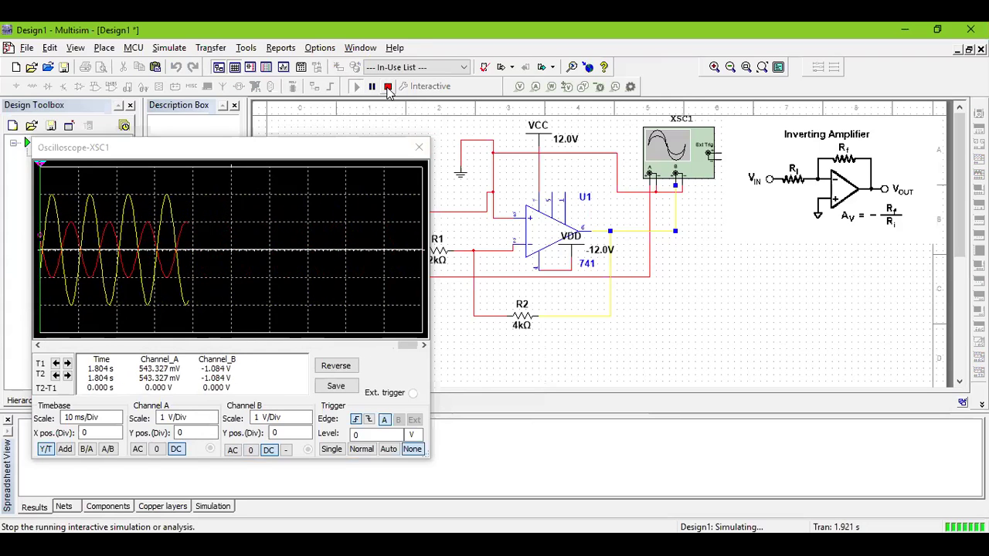
left_click(389, 88)
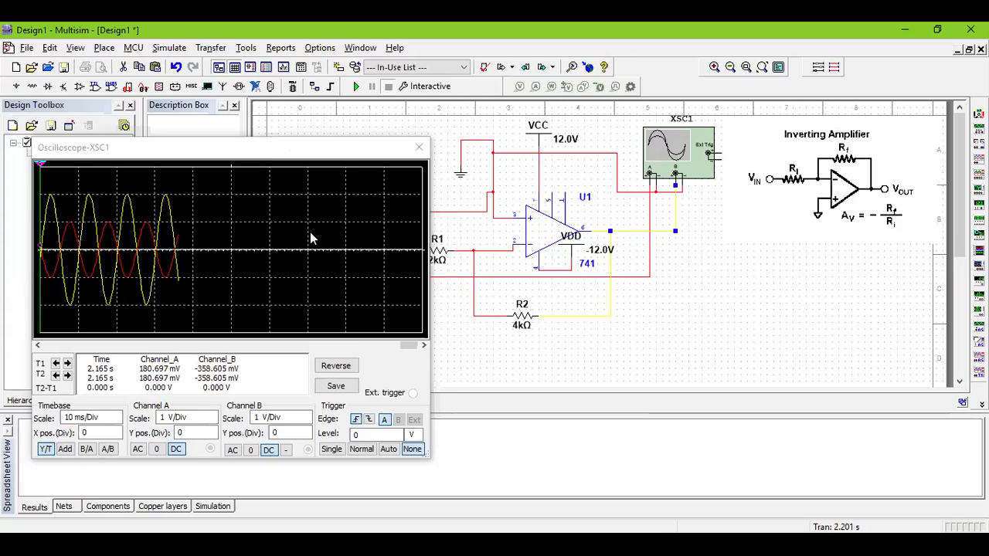
left_click_drag(288, 150, 310, 154)
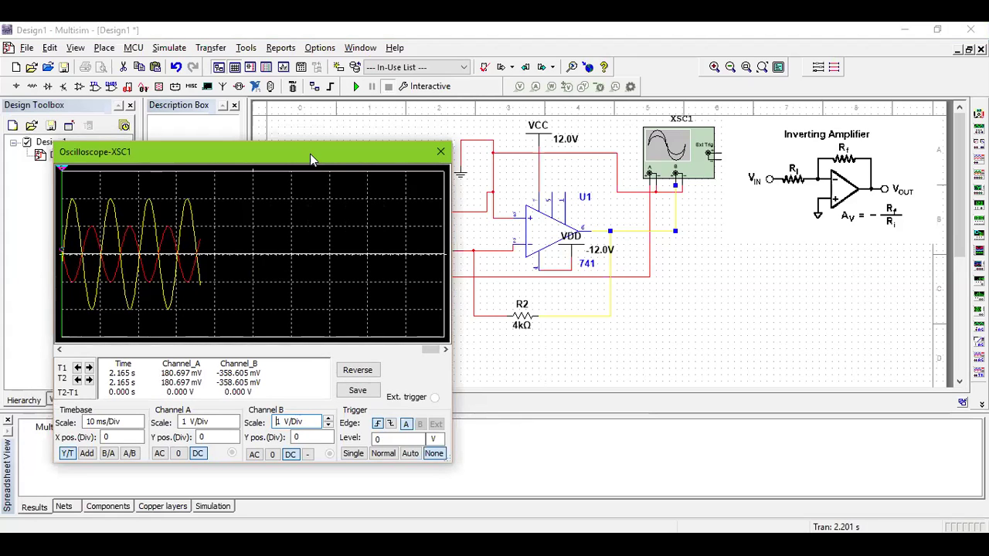
left_click_drag(325, 159, 718, 261)
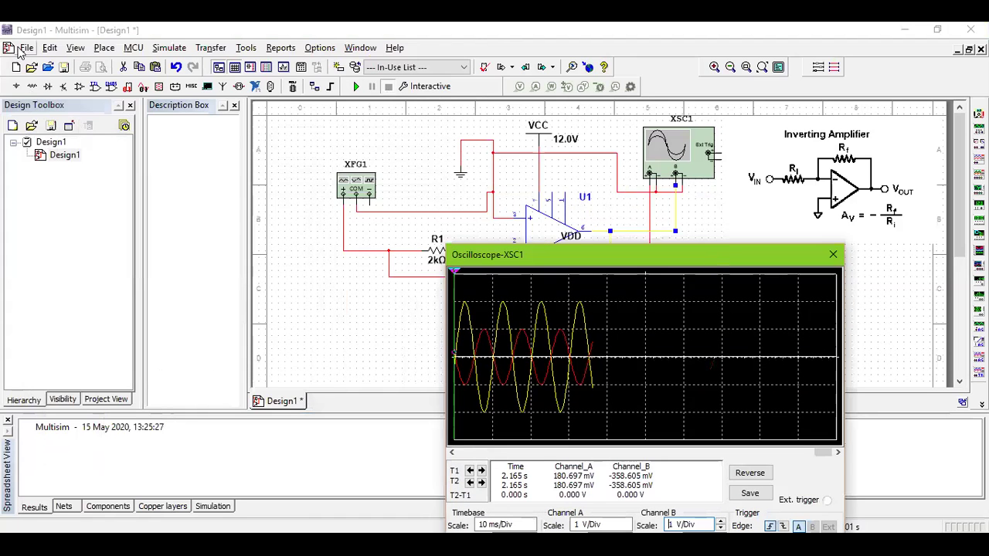
Step: Save the design via File > Save as, renaming Design1 to virtualexpt1
left_click(25, 48)
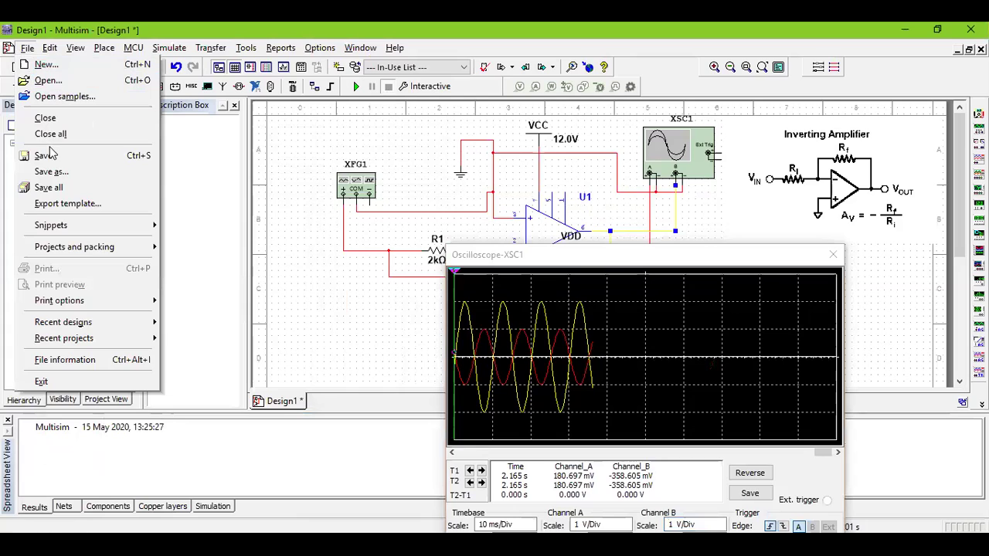
left_click(48, 172)
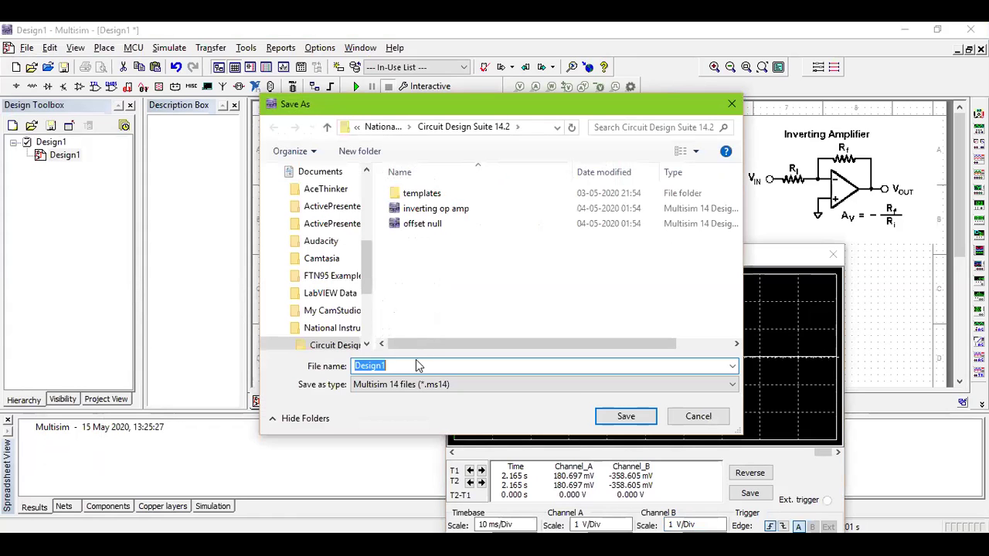
left_click(415, 367)
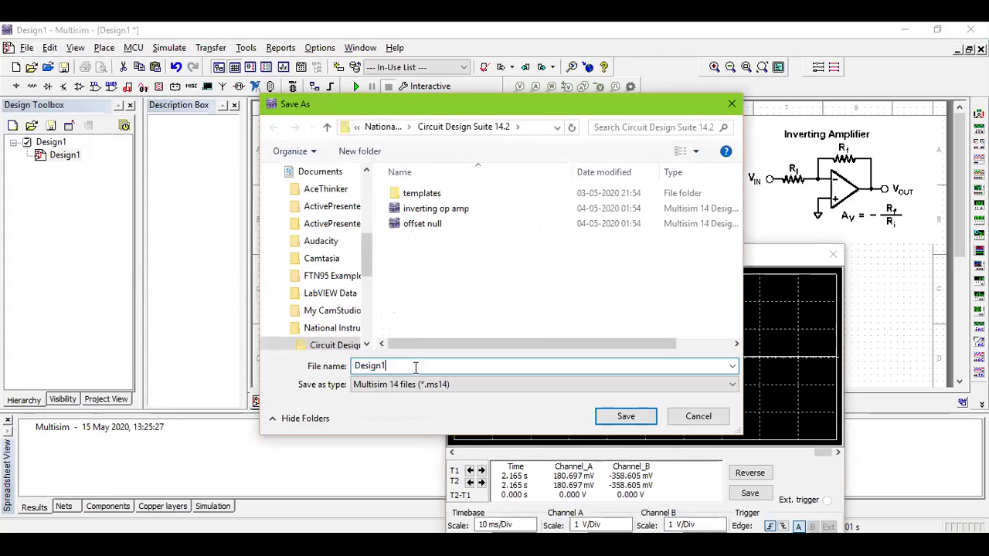
double_click(415, 367)
type("virtualexpt1")
left_click(624, 418)
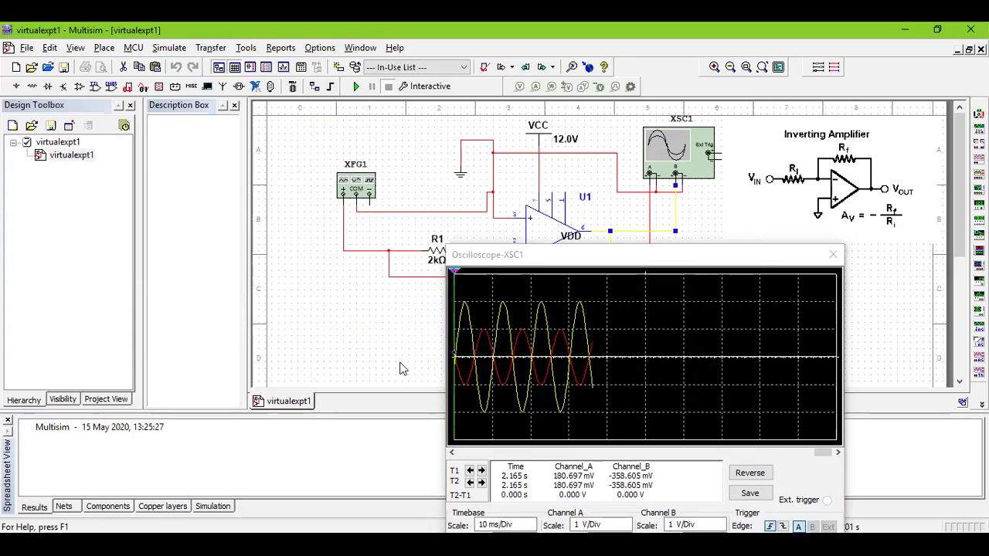
Step: Move the Oscilloscope-XSC1 window to the upper left of the workspace beside the circuit
left_click_drag(614, 255, 220, 182)
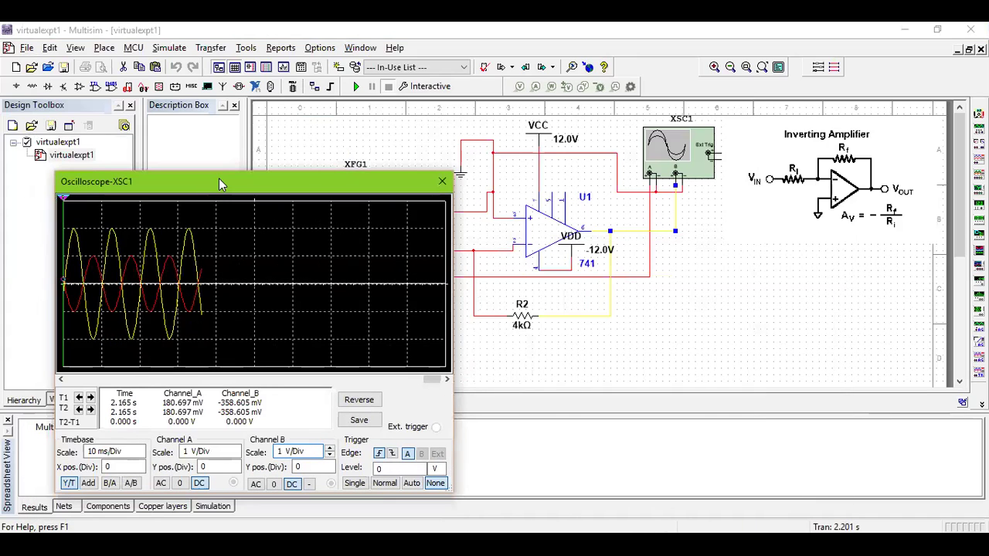